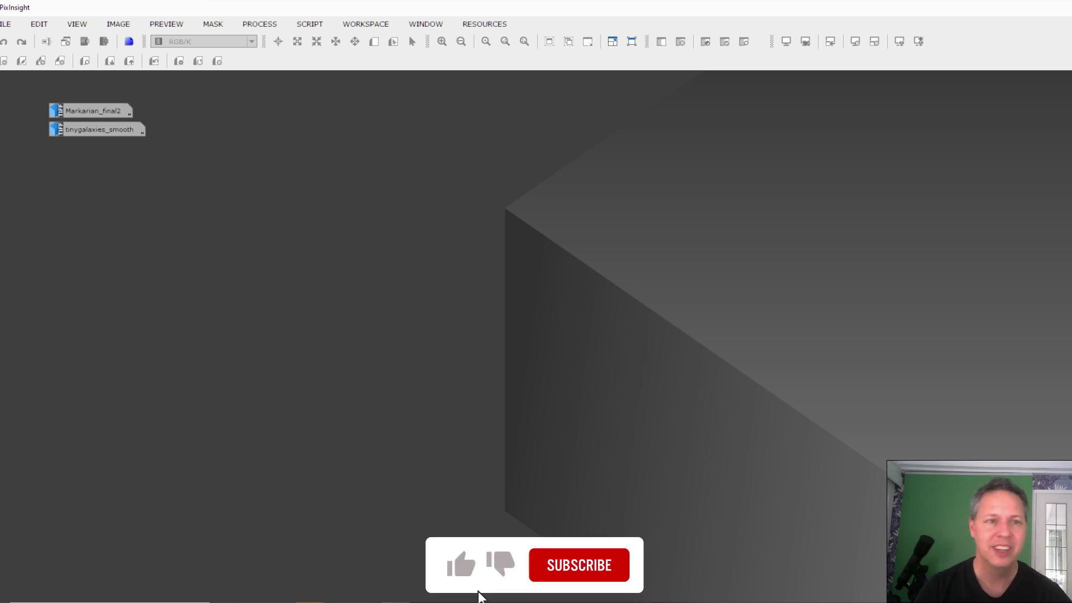
# Restore the Markarian_final2 image from its workspace icon and shift its window slightly left
pyautogui.doubleClick(85, 114)
pyautogui.moveTo(247, 151); pyautogui.dragTo(240, 153)
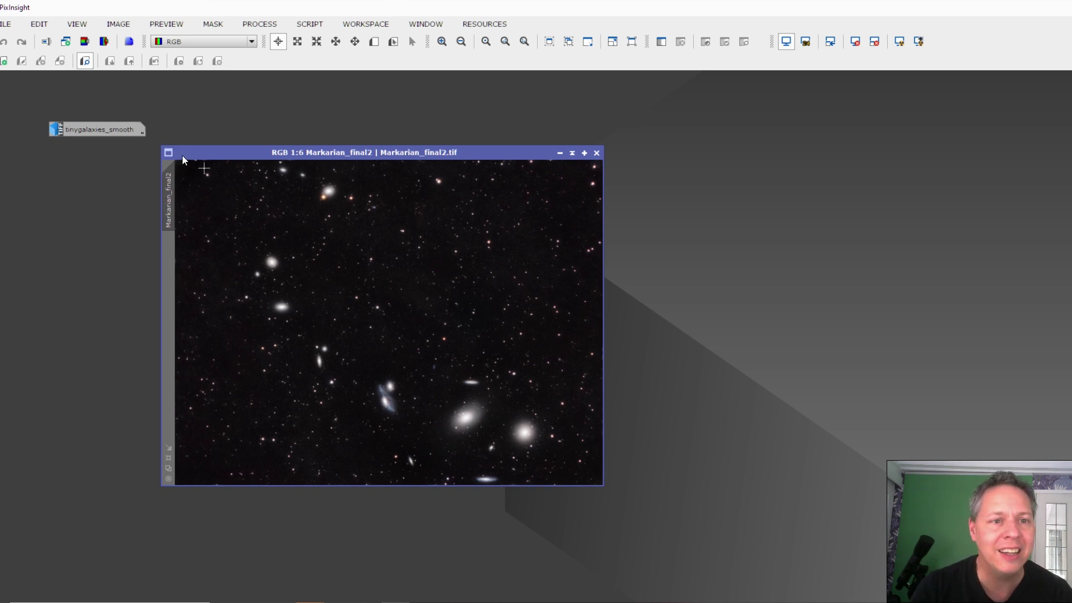
# Restore tinygalaxies_smooth from its icon and arrange it beside the Markarian_final2 window
pyautogui.doubleClick(95, 132)
pyautogui.moveTo(587, 162); pyautogui.dragTo(675, 172)
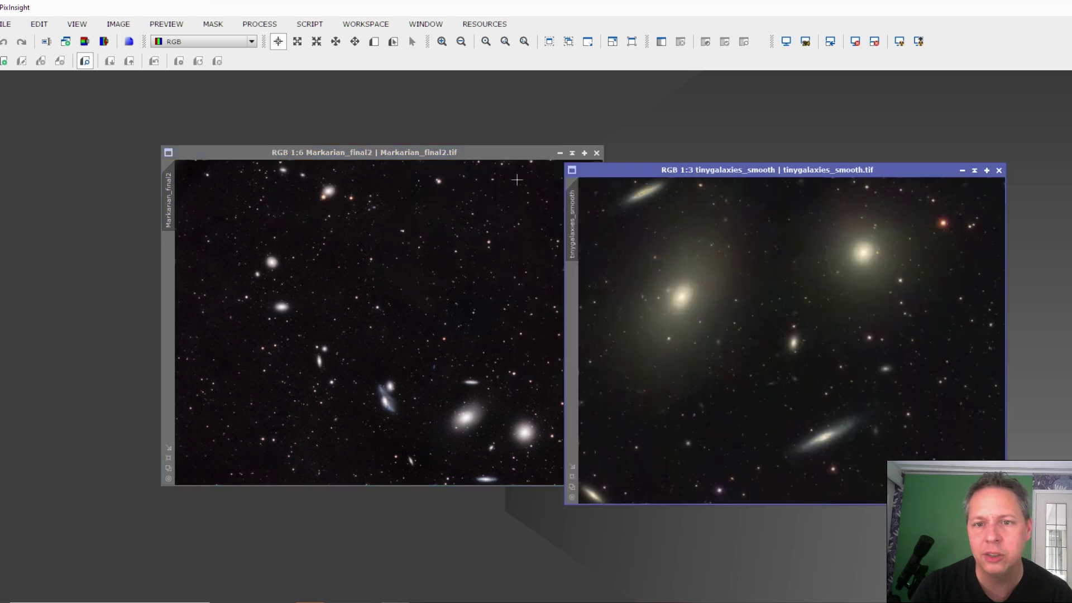
pyautogui.moveTo(478, 152); pyautogui.dragTo(405, 151)
pyautogui.moveTo(632, 171); pyautogui.dragTo(624, 151)
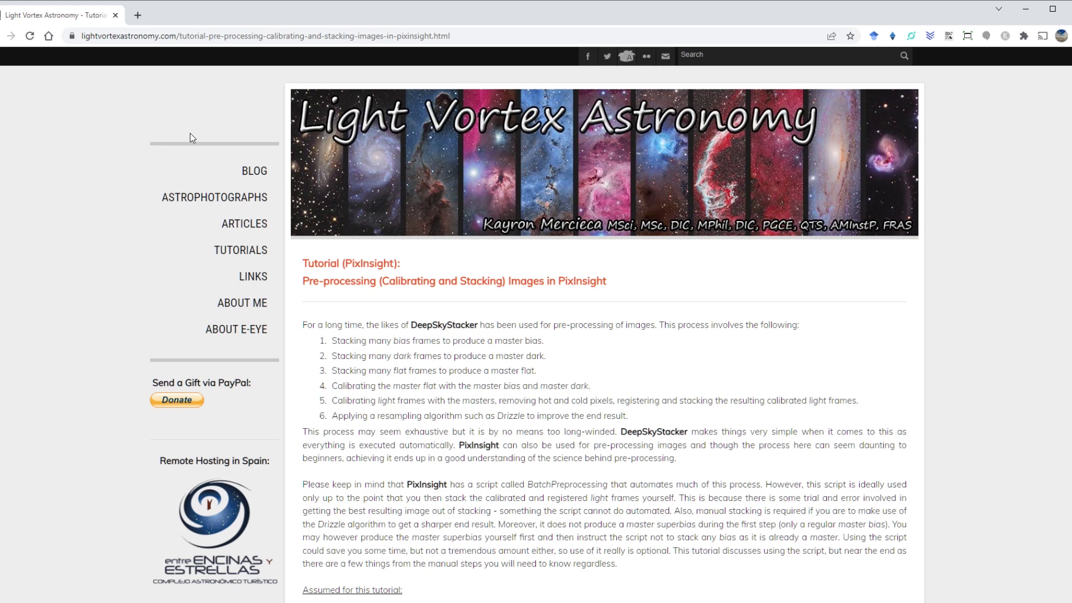
# Go to the TUTORIALS page of the Light Vortex Astronomy website
pyautogui.click(239, 250)
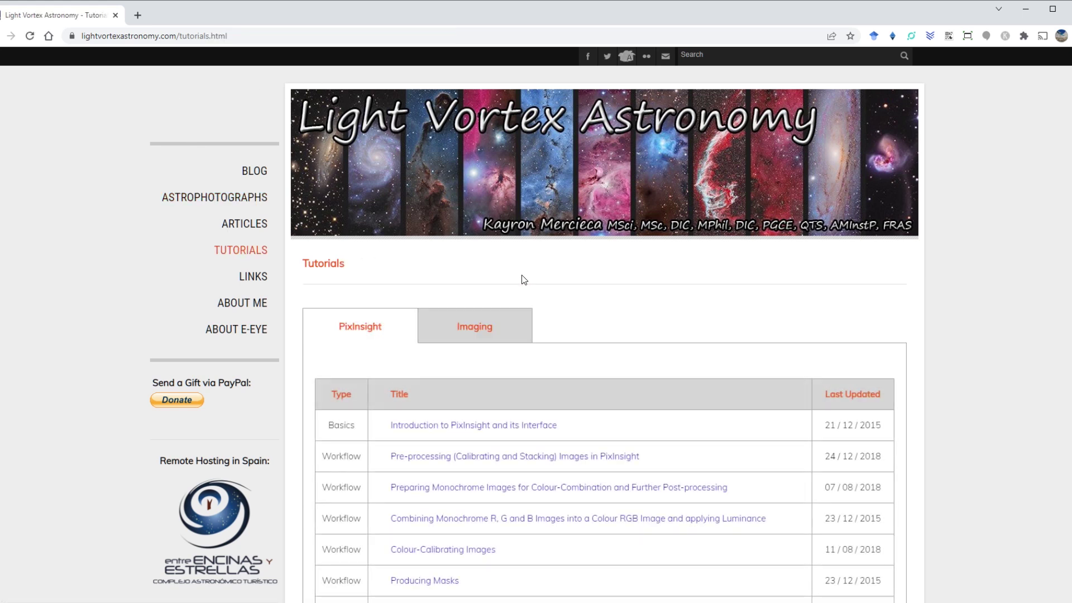
pyautogui.scroll(-2, 466, 305)
pyautogui.scroll(-2, 469, 310)
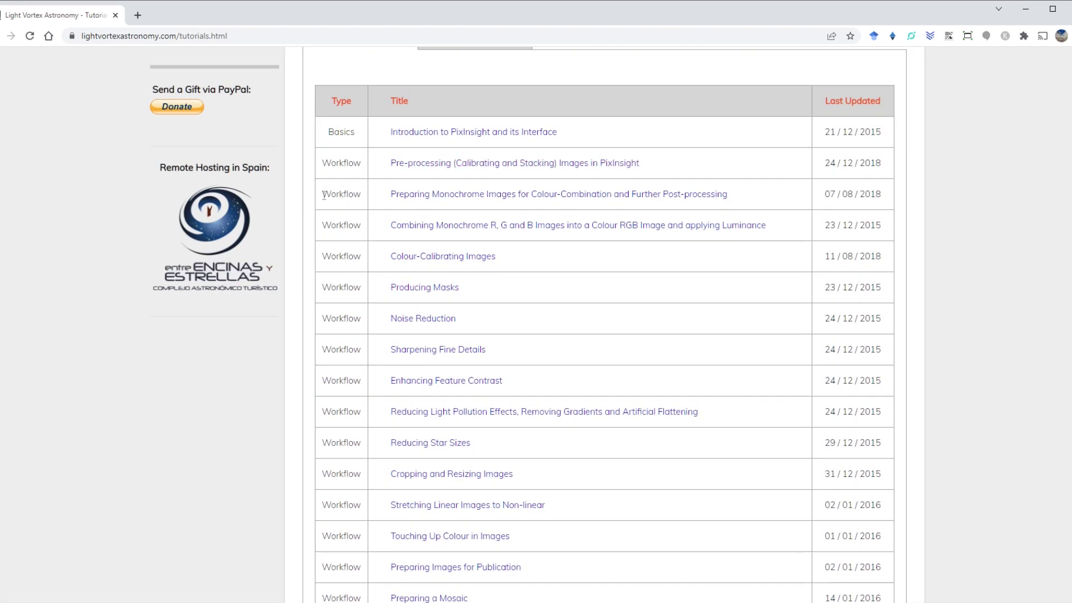
pyautogui.scroll(-3, 335, 286)
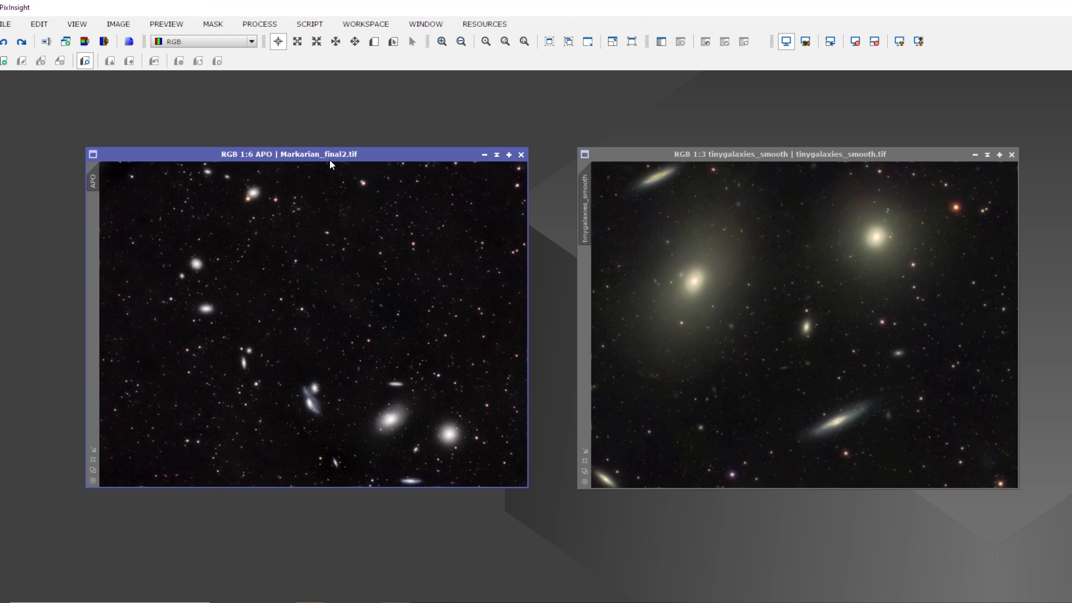
# Enlarge the Markarian_final2 view and minimise tinygalaxies_smooth to an icon out of the way
pyautogui.moveTo(319, 149); pyautogui.dragTo(303, 137)
pyautogui.click(549, 41)
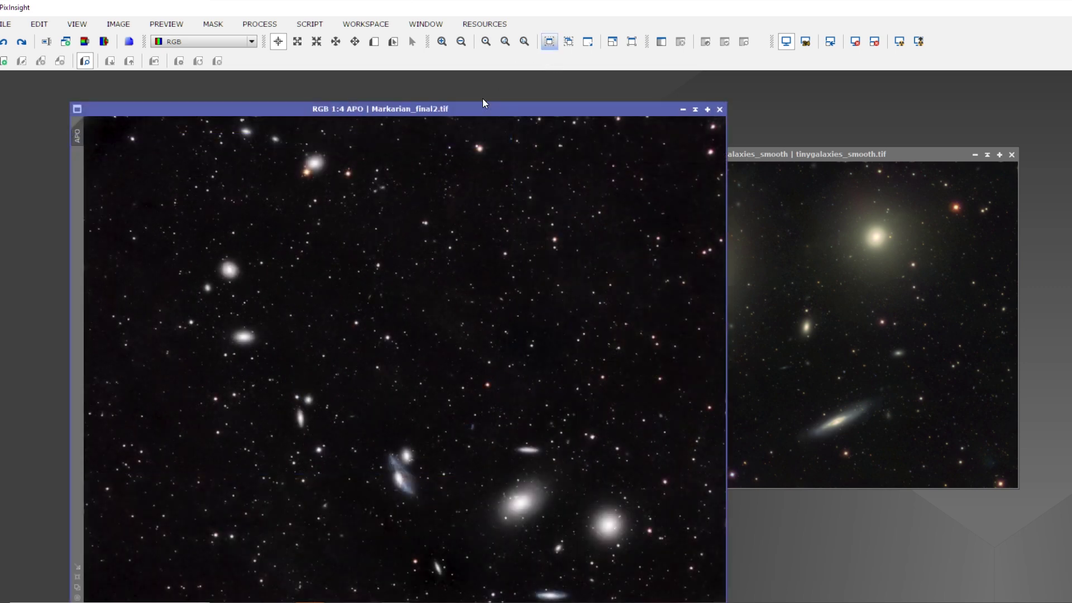
pyautogui.moveTo(467, 107); pyautogui.dragTo(428, 95)
pyautogui.moveTo(834, 149); pyautogui.dragTo(892, 120)
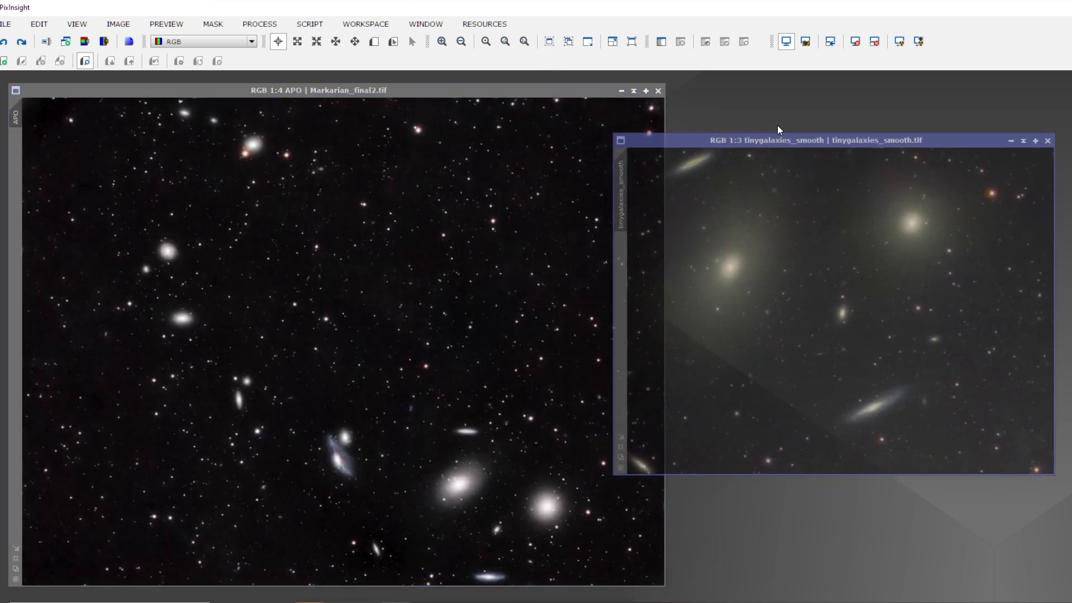
pyautogui.click(1034, 124)
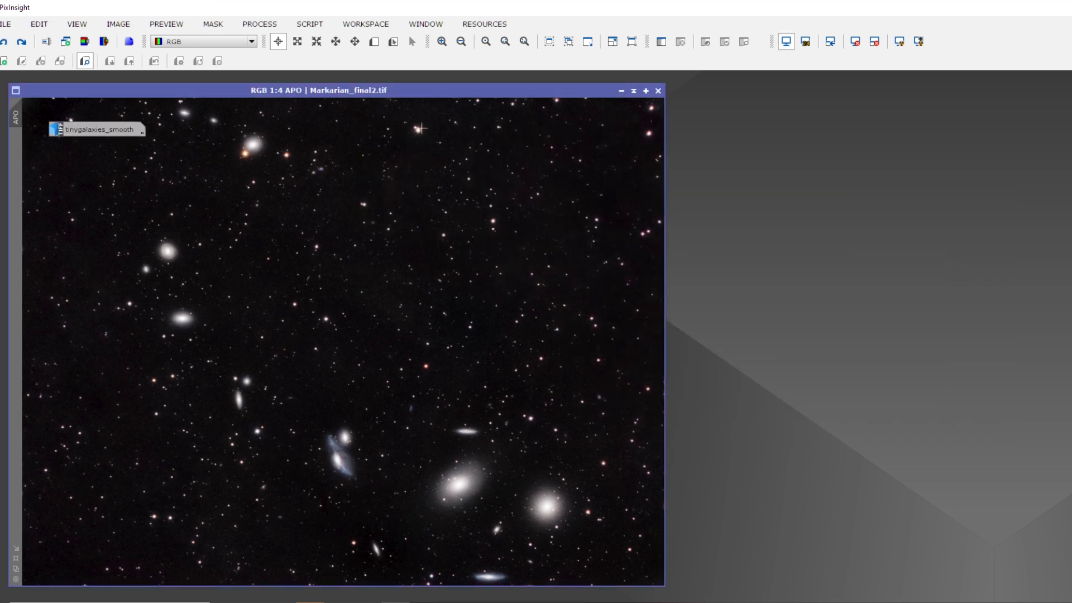
pyautogui.moveTo(101, 132); pyautogui.dragTo(863, 153)
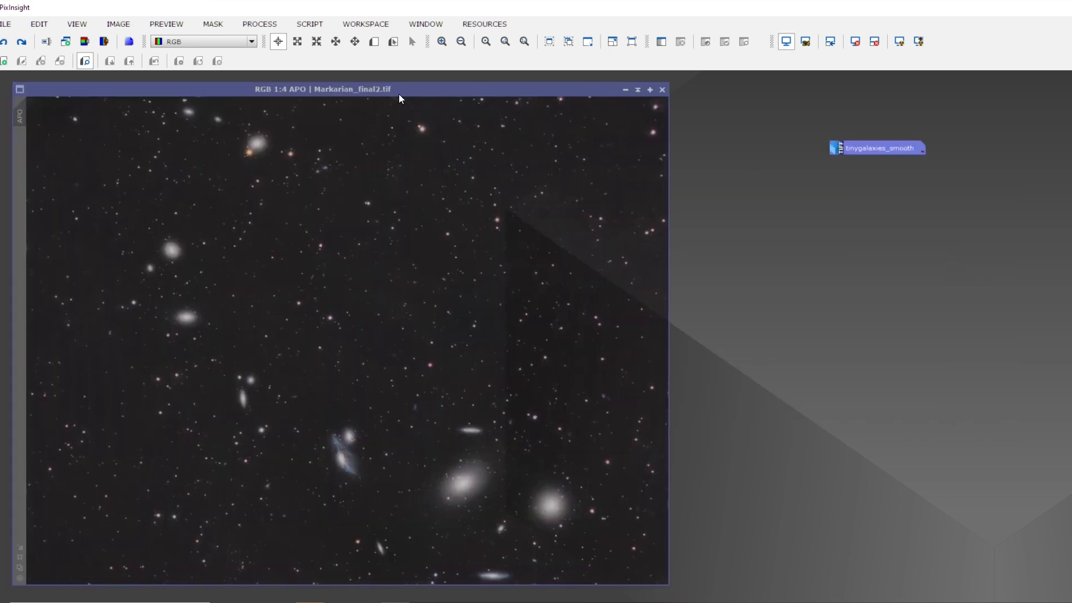
pyautogui.moveTo(399, 94)
pyautogui.mouseDown()
pyautogui.moveTo(450, 97)
pyautogui.moveTo(426, 85)
pyautogui.mouseUp()
pyautogui.scroll(1, 309, 154)
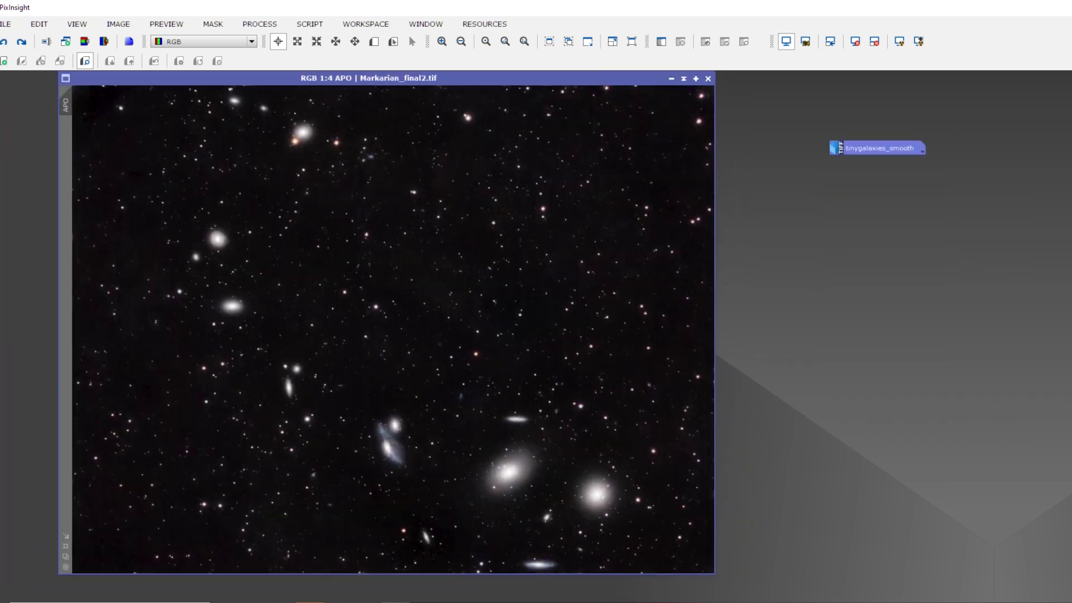
# Pan the zoomed Markarian_final2 view across to its large bright galaxies
pyautogui.moveTo(462, 452); pyautogui.dragTo(366, 281)
pyautogui.scroll(1, 402, 340)
pyautogui.scroll(1, 366, 280)
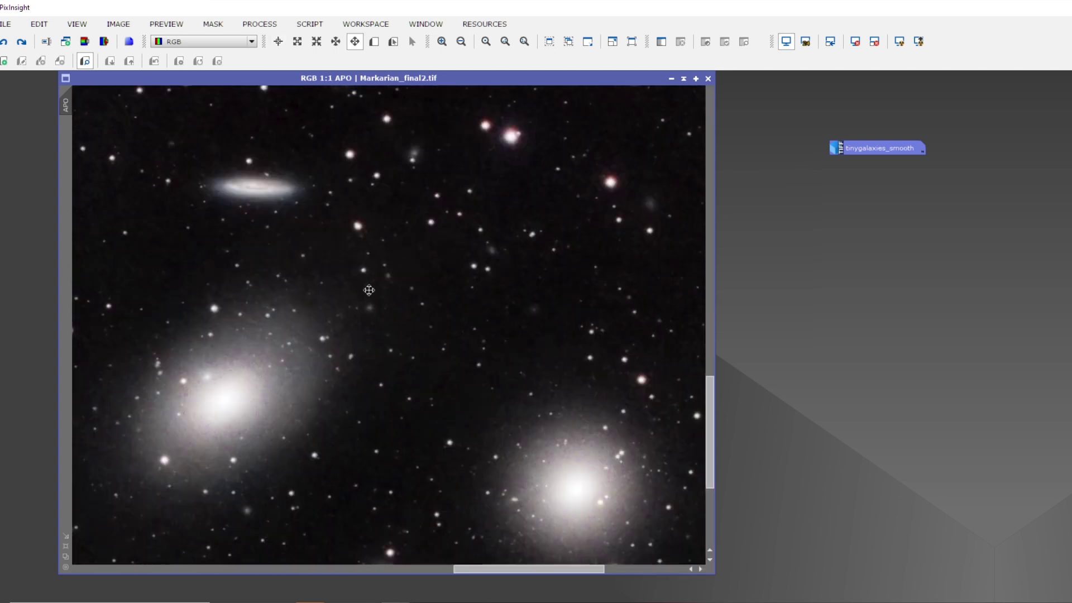
pyautogui.moveTo(428, 380); pyautogui.dragTo(411, 291)
pyautogui.scroll(-1, 413, 290)
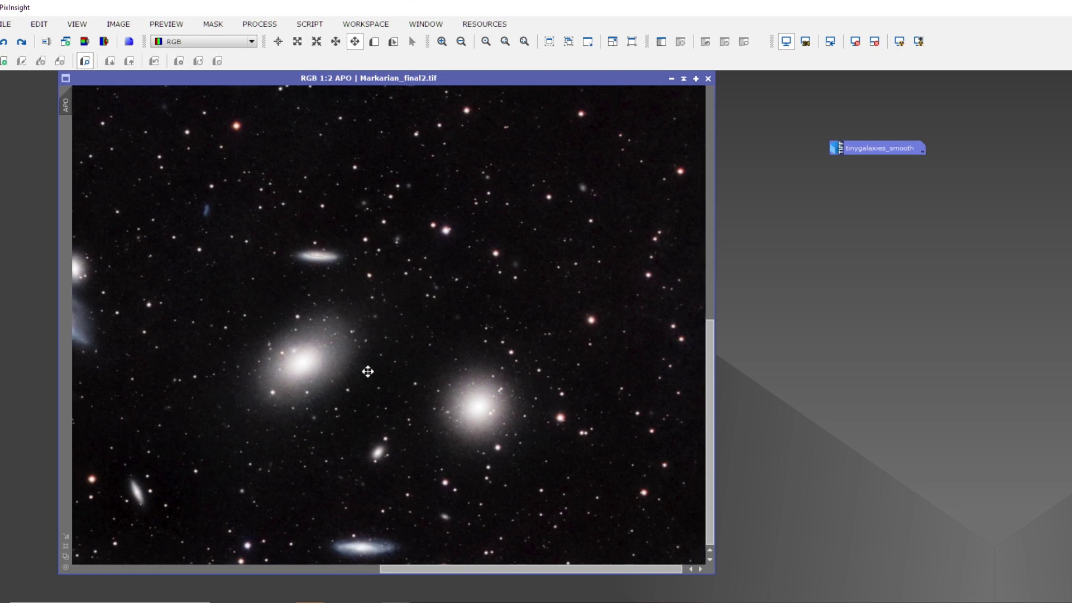
pyautogui.click(23, 40)
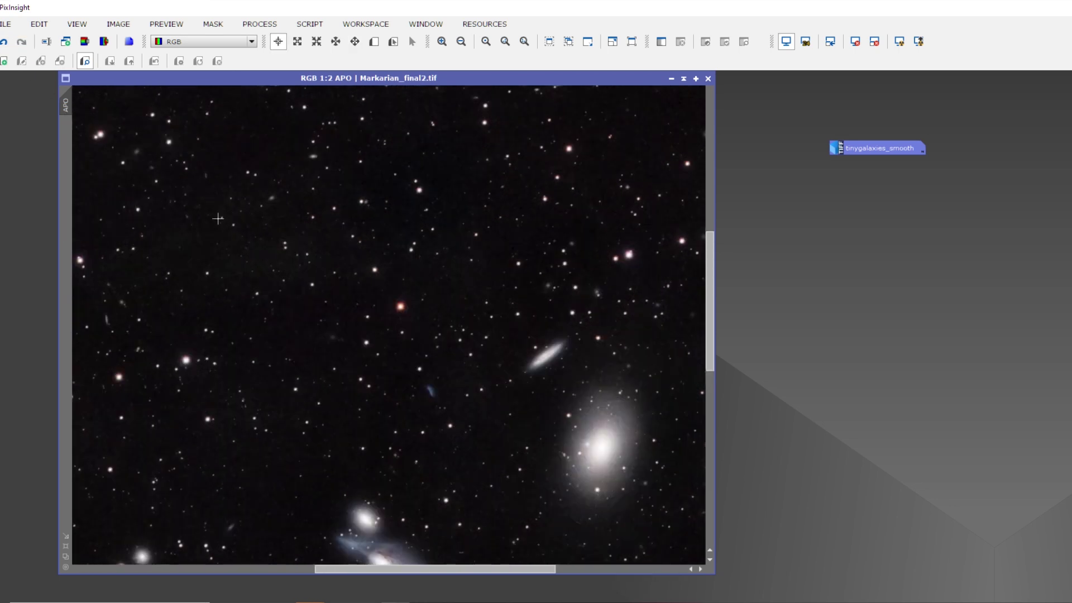
pyautogui.moveTo(481, 400); pyautogui.dragTo(223, 280)
pyautogui.scroll(1, 386, 327)
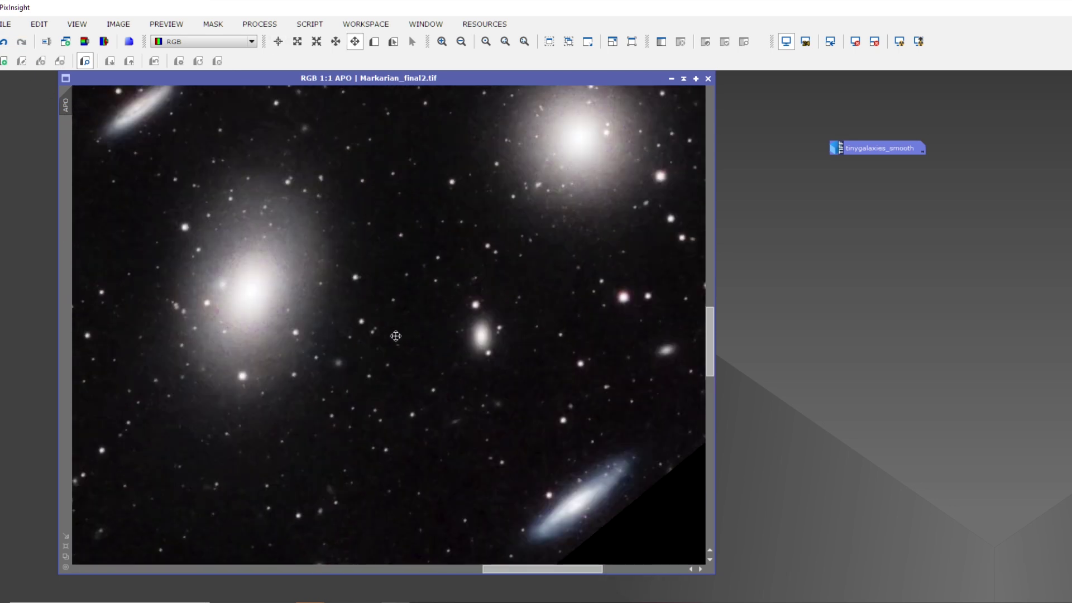
pyautogui.scroll(-1, 396, 336)
pyautogui.moveTo(621, 78); pyautogui.dragTo(529, 77)
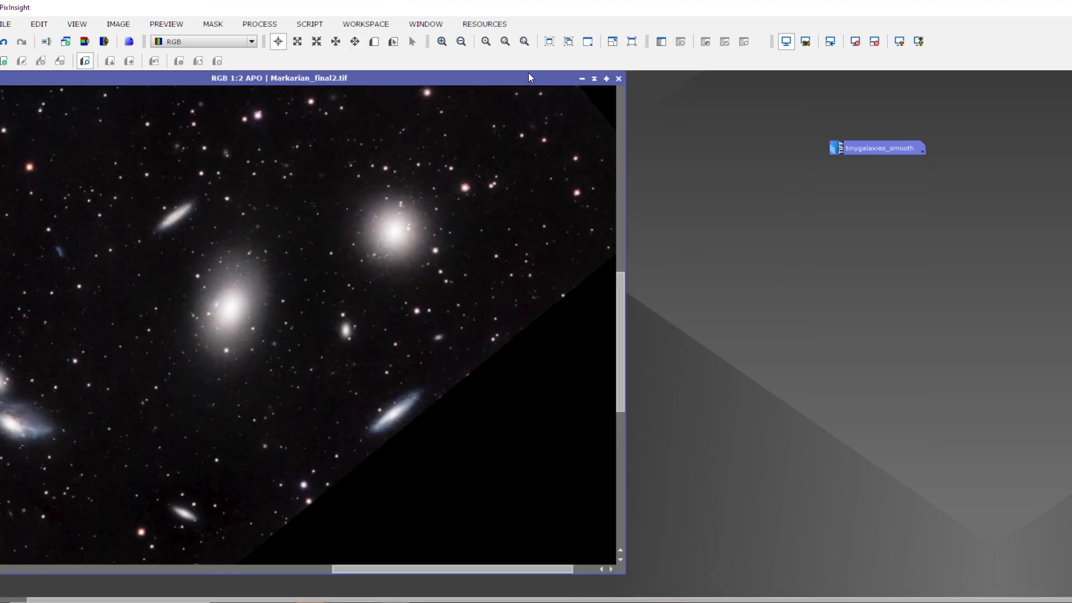
# Restore tinygalaxies_smooth, fit its view, and place it beside the Markarian_final2 close-up
pyautogui.doubleClick(878, 142)
pyautogui.moveTo(835, 124); pyautogui.dragTo(743, 121)
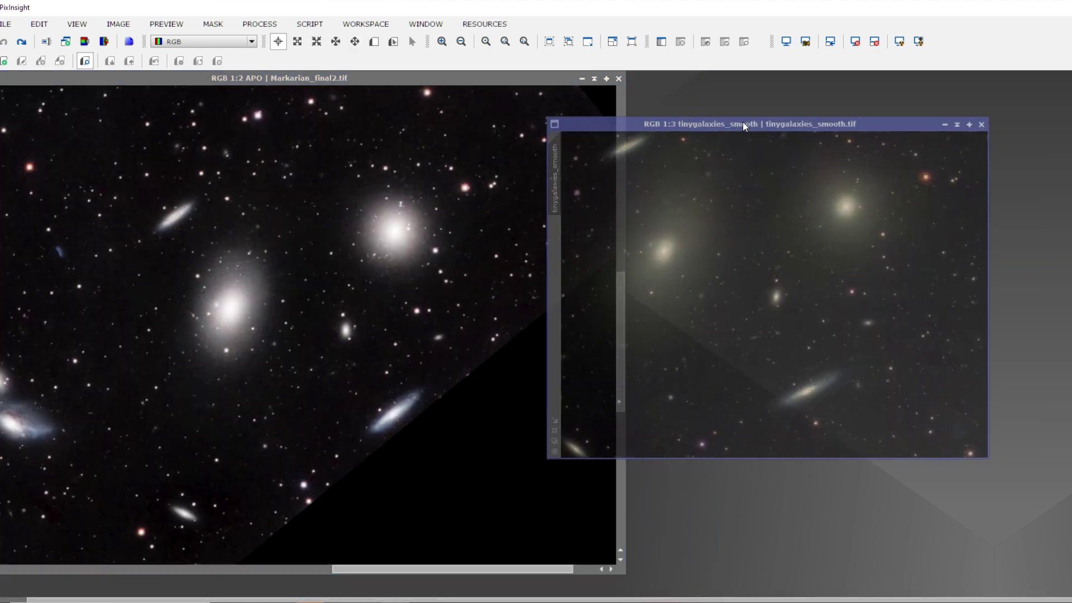
pyautogui.click(549, 42)
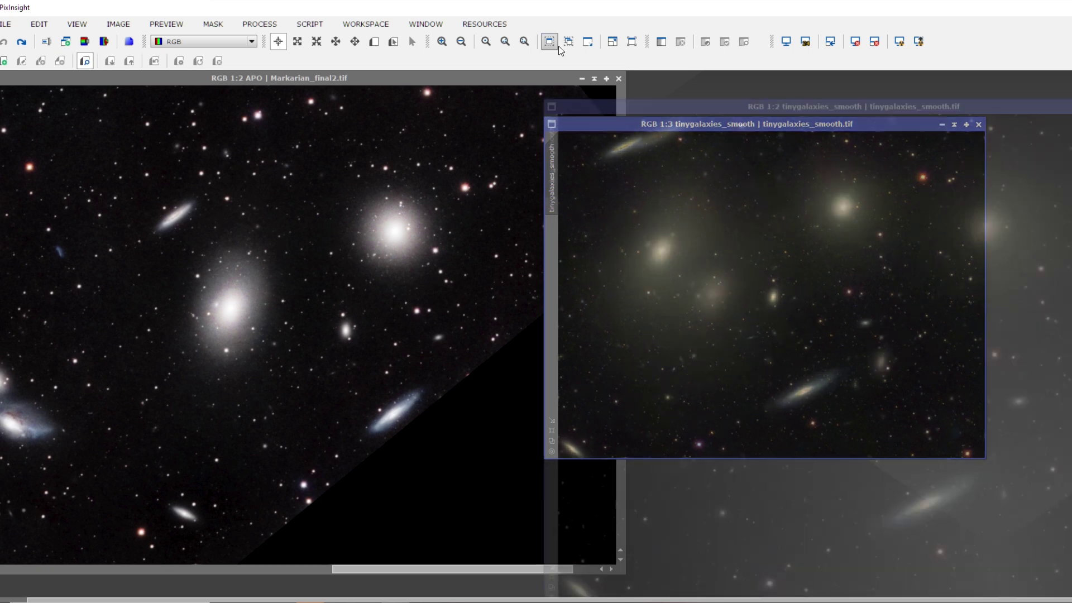
pyautogui.moveTo(664, 107); pyautogui.dragTo(539, 81)
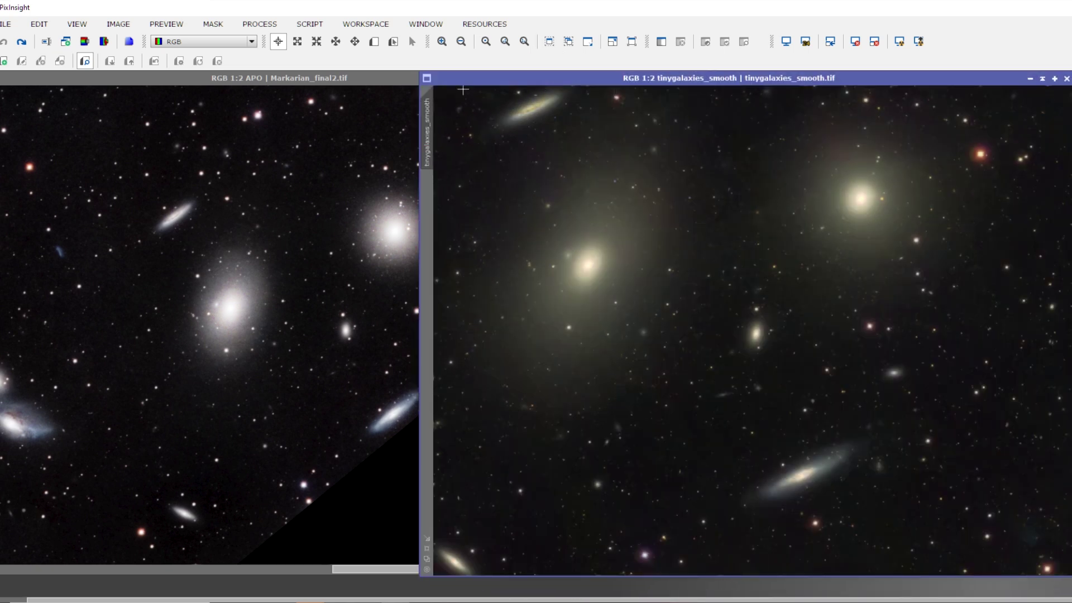
pyautogui.moveTo(310, 80); pyautogui.dragTo(212, 78)
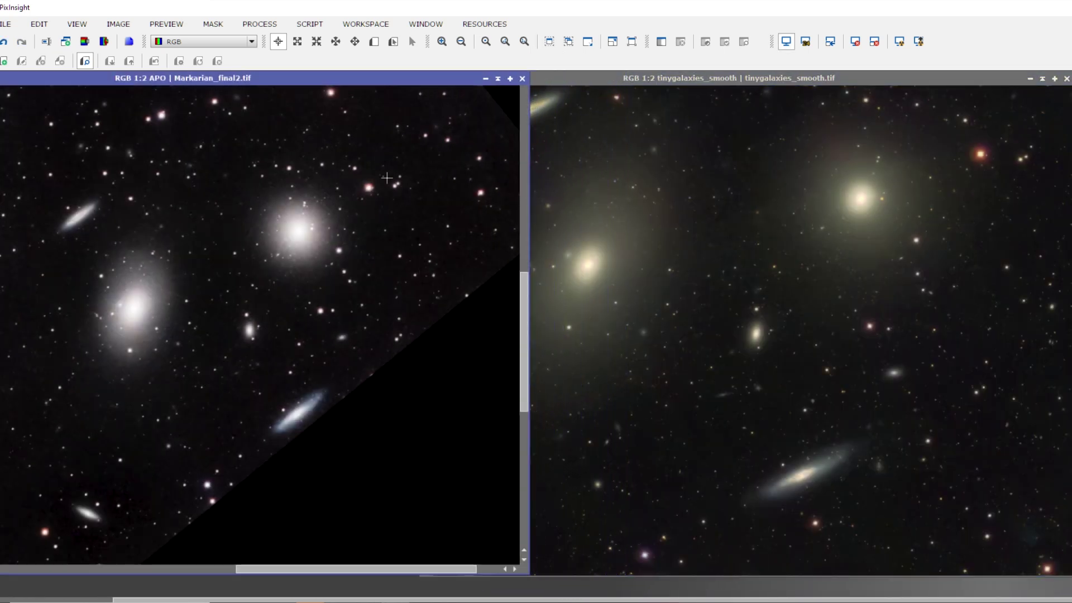
pyautogui.click(635, 321)
pyautogui.scroll(1, 308, 380)
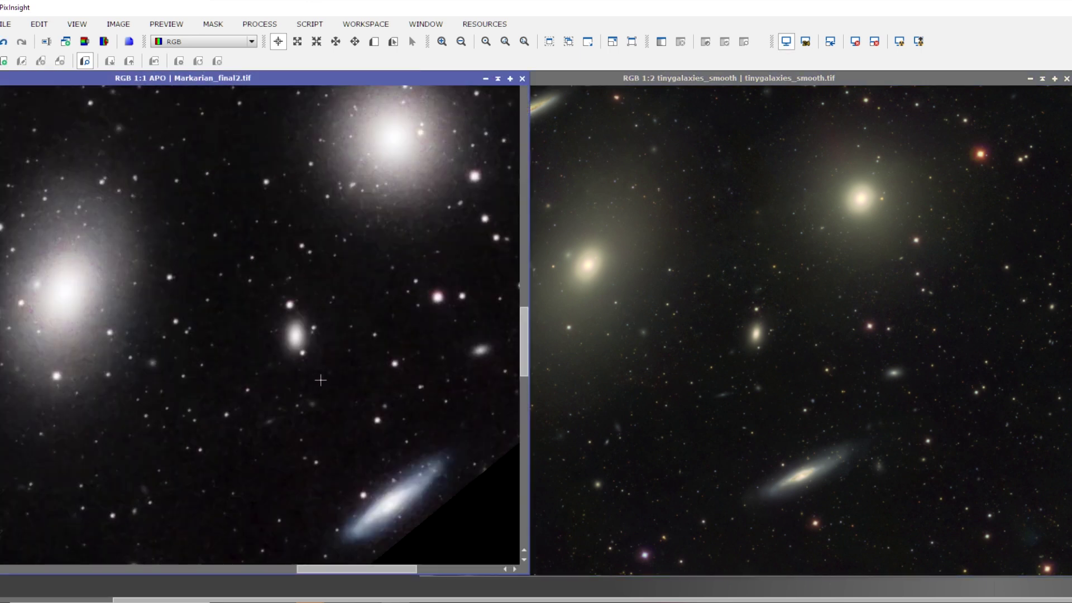
pyautogui.click(624, 406)
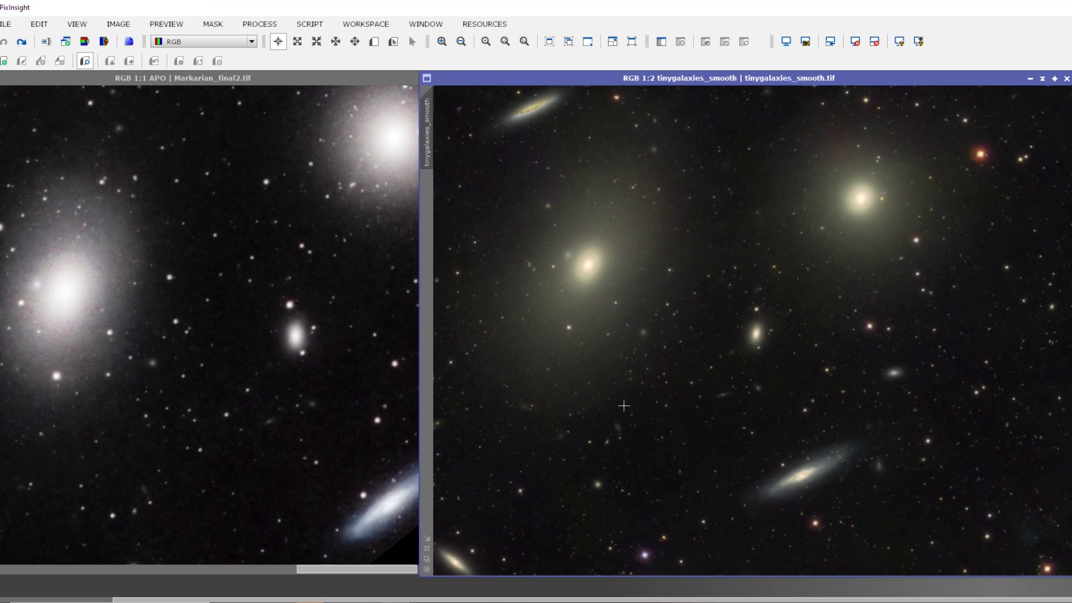
pyautogui.scroll(2, 808, 431)
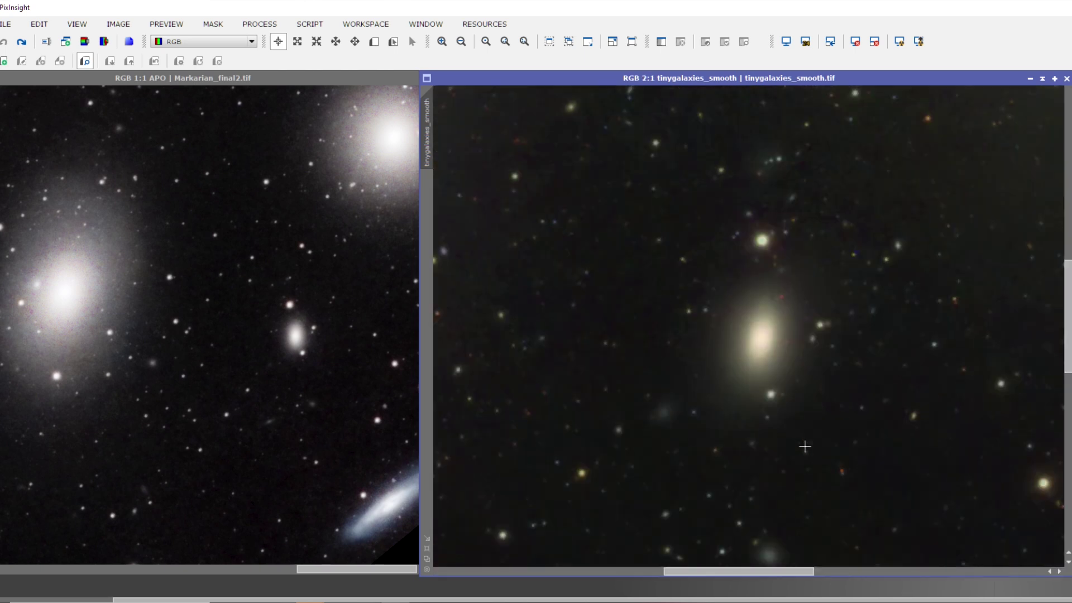
# Zoom into both images and centre the edge-on galaxy in each view
pyautogui.press('space')
pyautogui.scroll(-1, 794, 467)
pyautogui.moveTo(795, 466)
pyautogui.mouseDown()
pyautogui.moveTo(668, 226)
pyautogui.moveTo(772, 408)
pyautogui.moveTo(754, 371)
pyautogui.mouseUp()
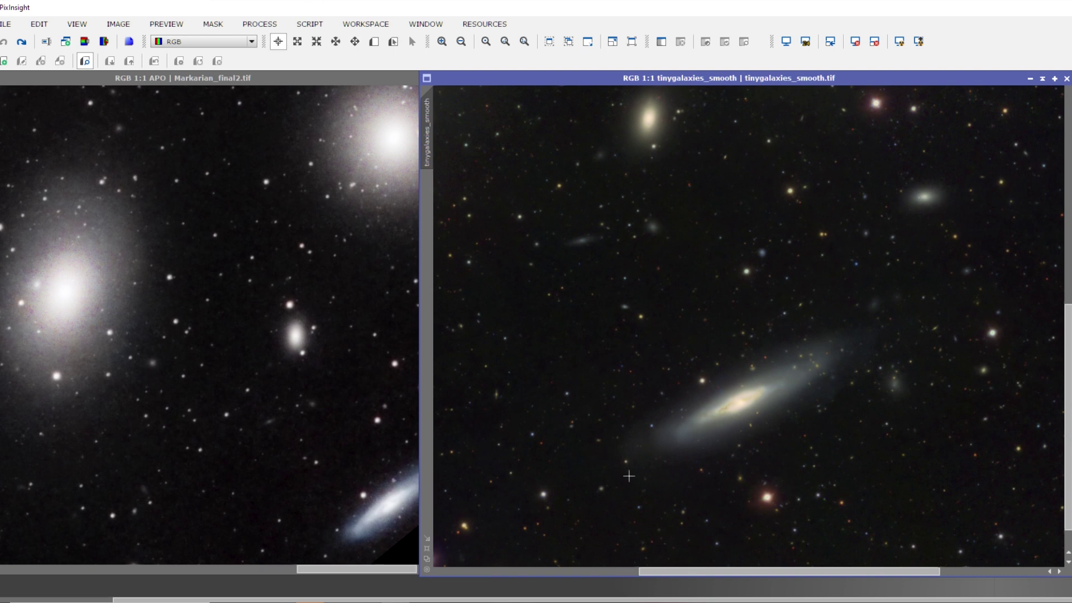
pyautogui.click(316, 477)
pyautogui.scroll(1, 315, 476)
pyautogui.press('space')
pyautogui.moveTo(375, 455)
pyautogui.mouseDown()
pyautogui.moveTo(311, 359)
pyautogui.moveTo(293, 393)
pyautogui.moveTo(262, 391)
pyautogui.mouseUp()
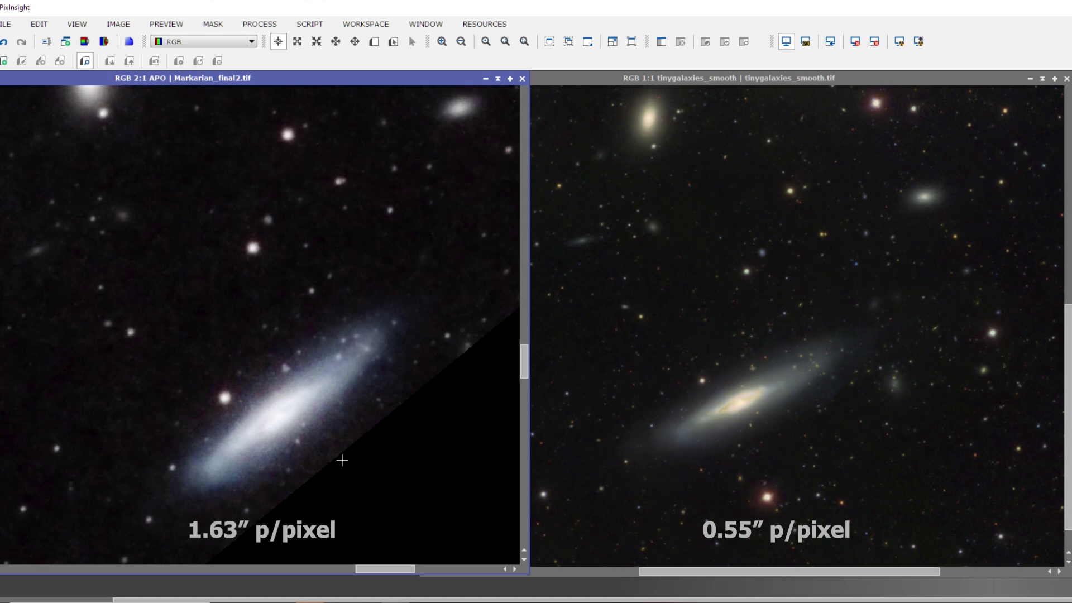
# Fine-tune both close-ups to match the edge-on galaxy and follow its faint outer halo
pyautogui.click(818, 439)
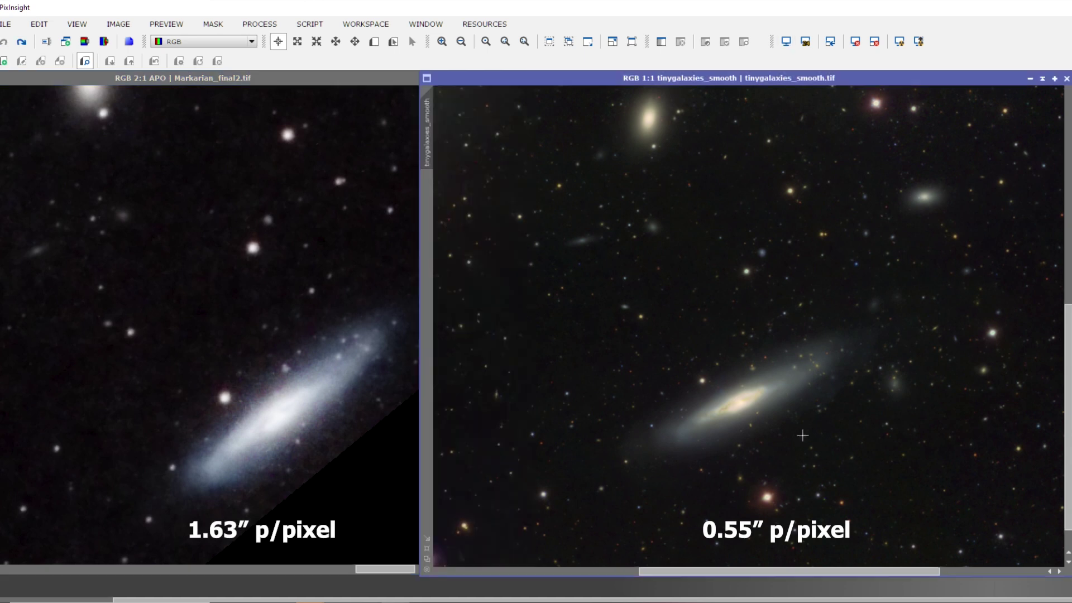
pyautogui.click(340, 431)
pyautogui.moveTo(339, 431); pyautogui.dragTo(309, 429)
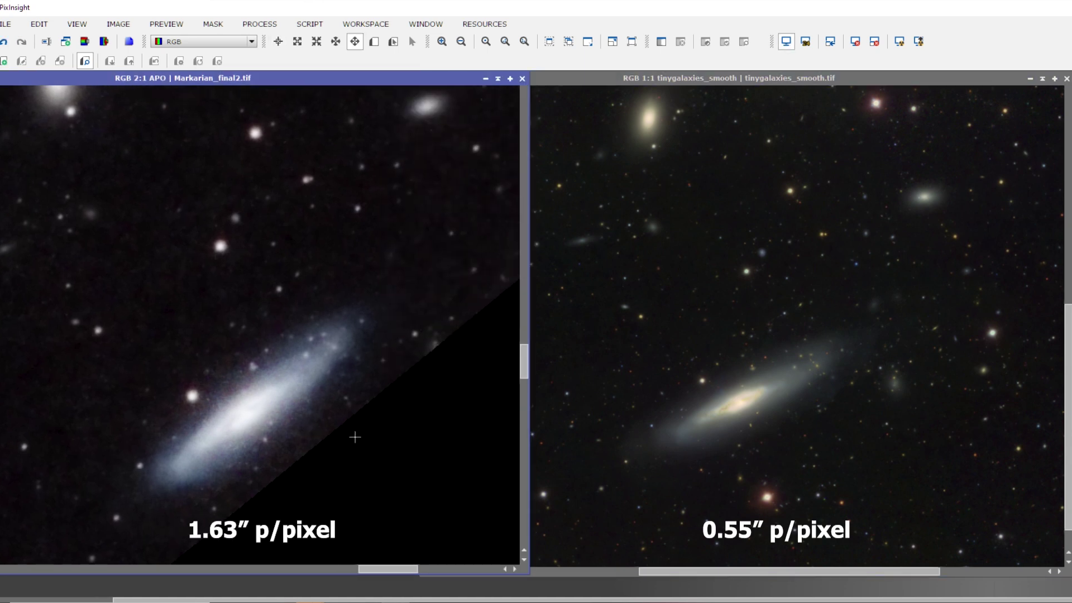
pyautogui.click(729, 451)
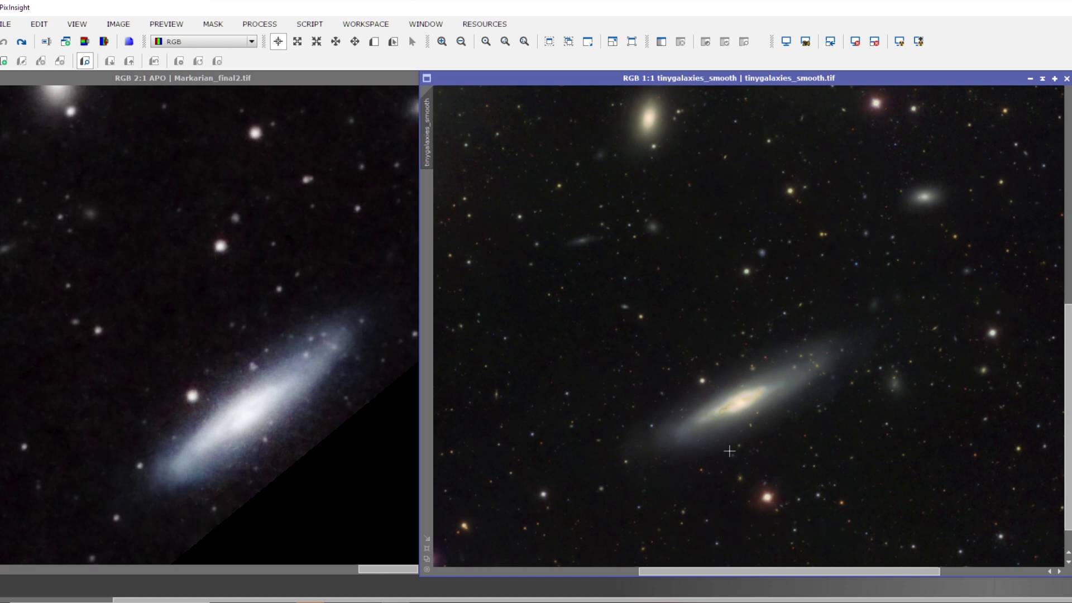
pyautogui.scroll(1, 730, 451)
pyautogui.moveTo(730, 466); pyautogui.dragTo(668, 311)
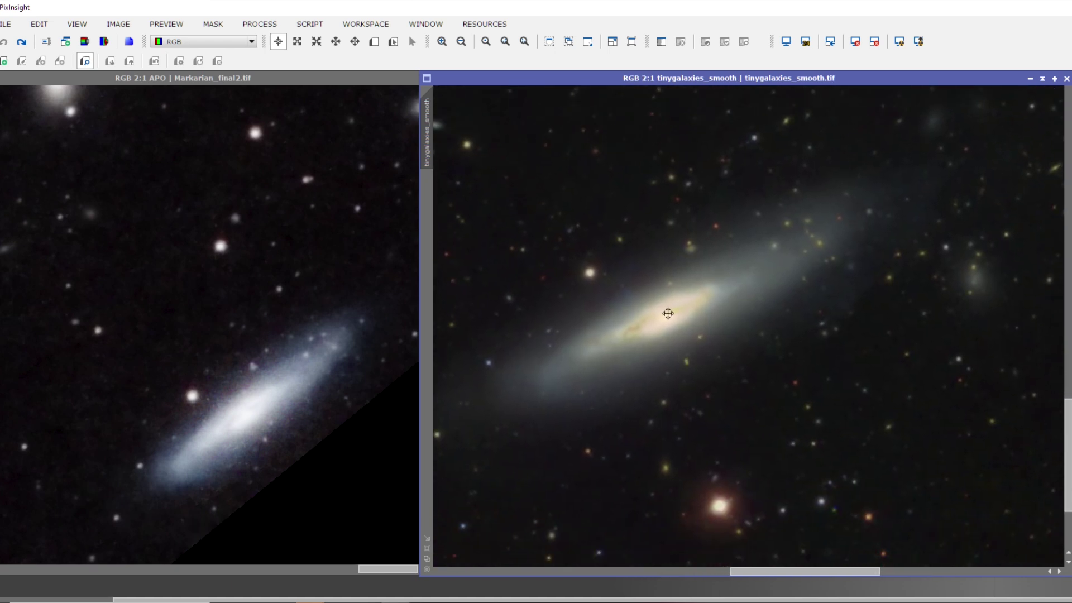
pyautogui.click(282, 402)
pyautogui.scroll(1, 286, 401)
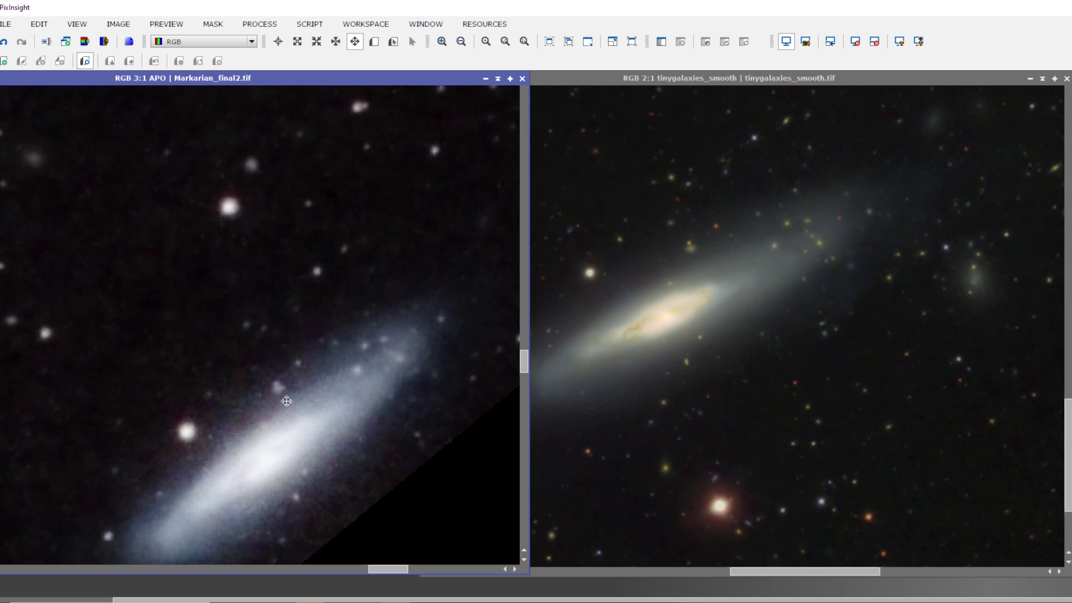
pyautogui.moveTo(281, 438); pyautogui.dragTo(261, 362)
pyautogui.click(715, 432)
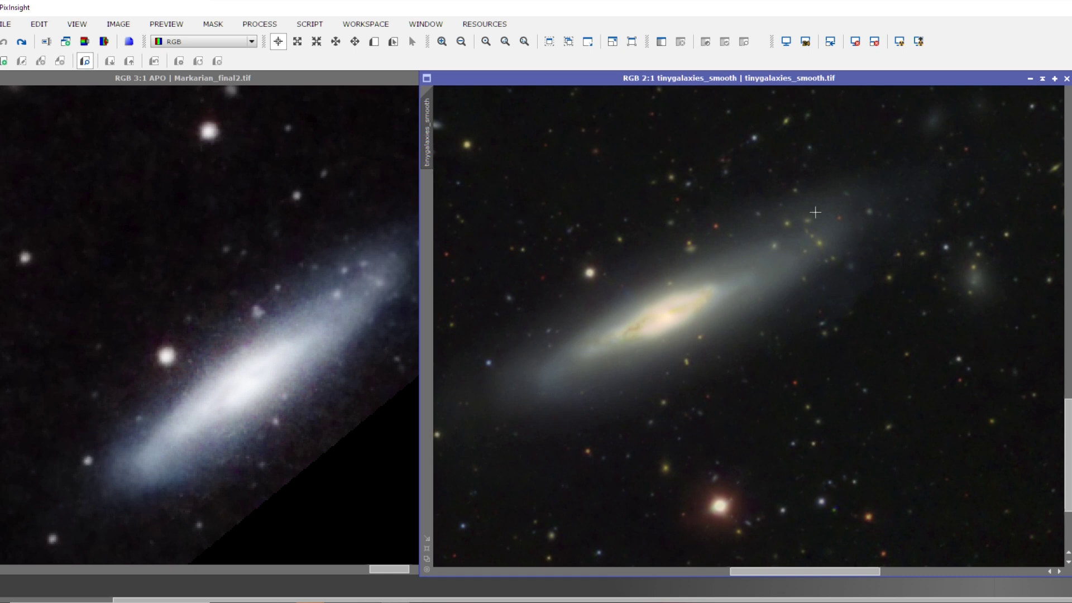
pyautogui.moveTo(623, 352); pyautogui.dragTo(694, 376)
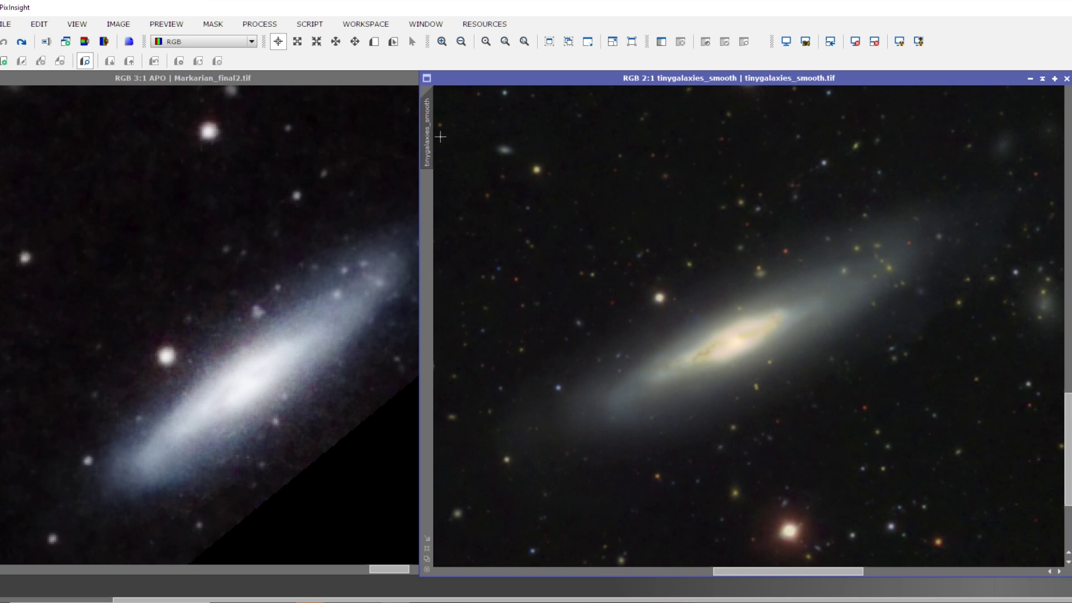
# Zoom tinygalaxies_smooth out to 1:2 and Markarian_final2 out to 1:4
pyautogui.click(548, 44)
pyautogui.click(388, 76)
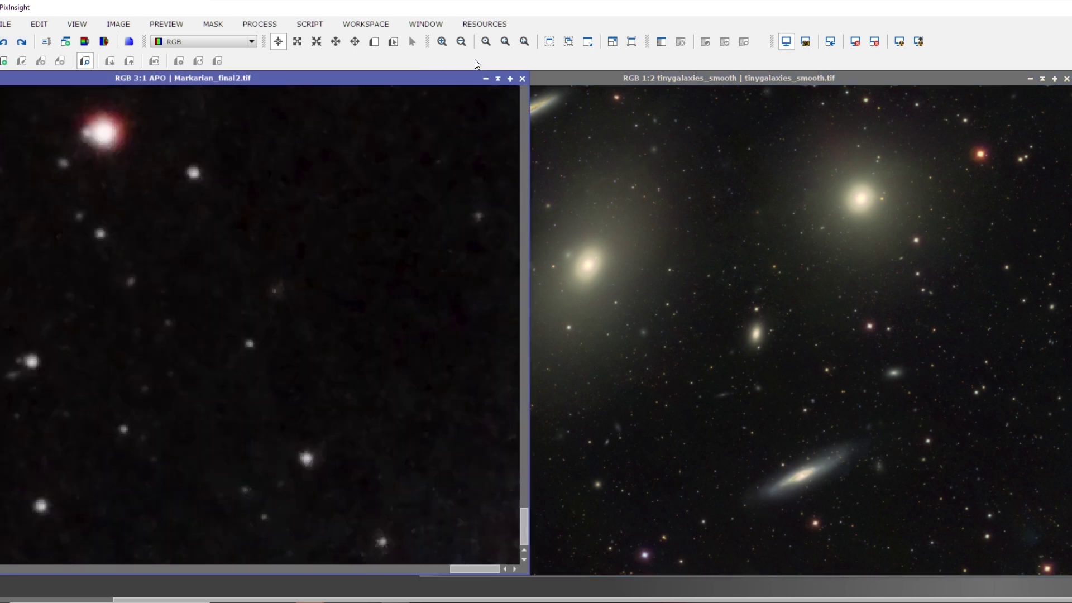
pyautogui.click(544, 46)
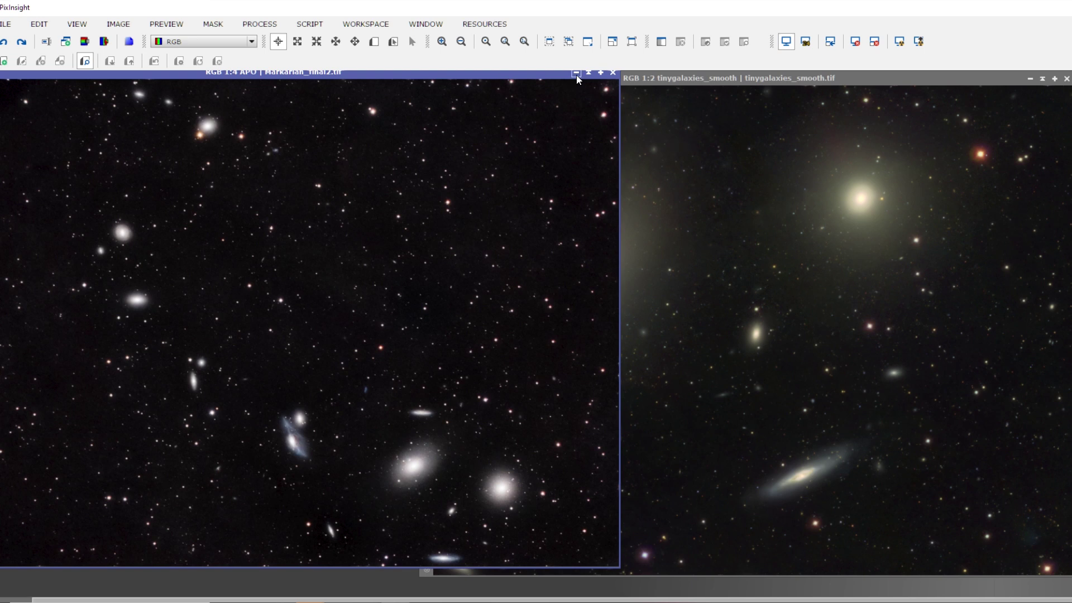
# Minimise Markarian_final2 and pan the magnified tinygalaxies_smooth view to the small galaxy pair
pyautogui.click(577, 74)
pyautogui.moveTo(653, 77); pyautogui.dragTo(426, 81)
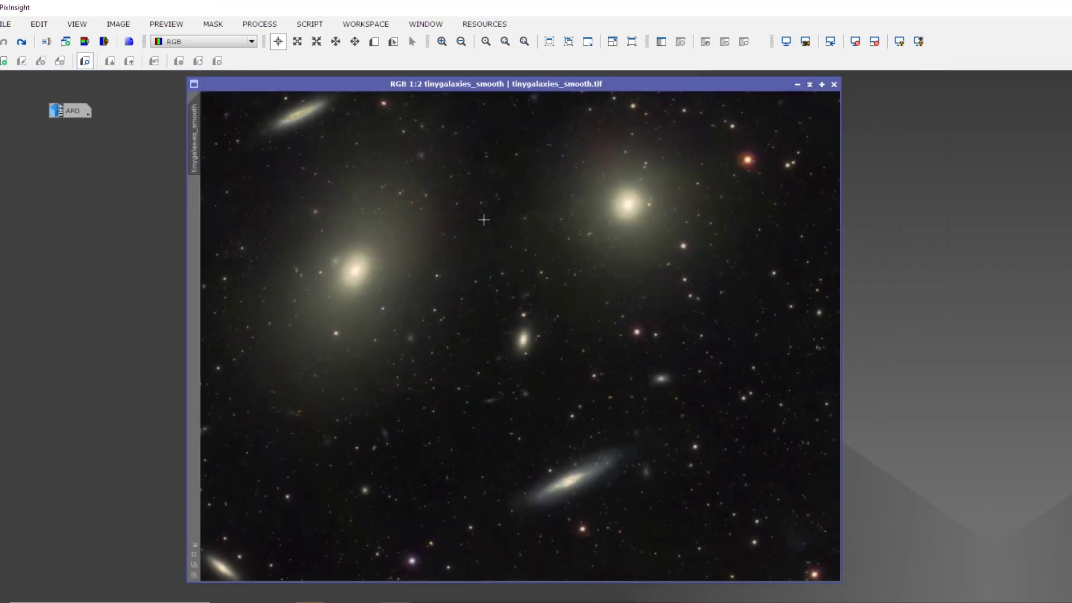
pyautogui.scroll(1, 521, 307)
pyautogui.press('space')
pyautogui.scroll(-1, 490, 334)
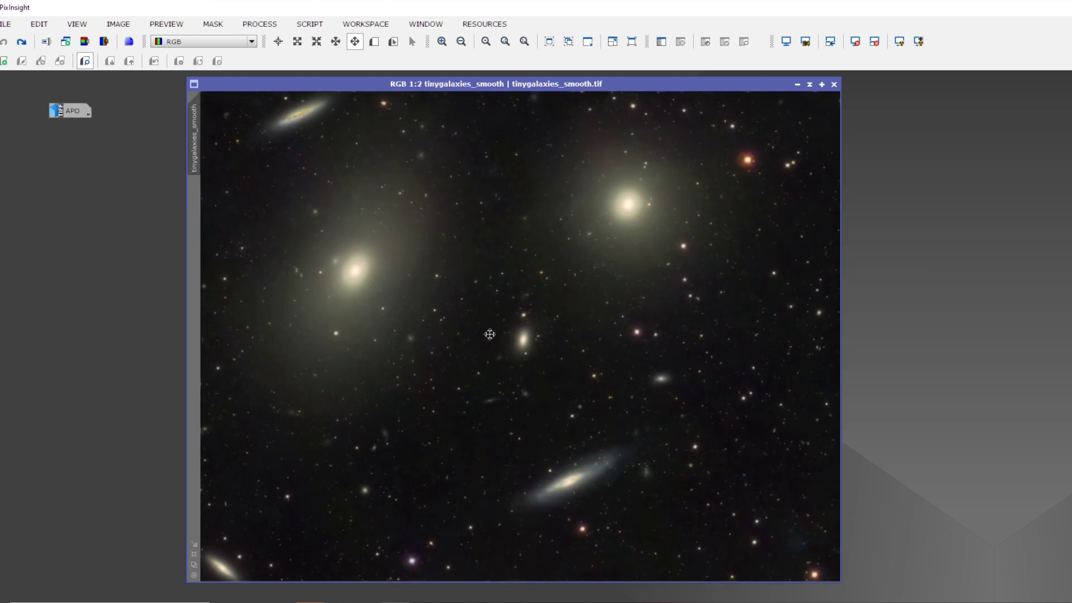
pyautogui.scroll(1, 490, 334)
pyautogui.scroll(1, 484, 345)
pyautogui.moveTo(502, 328); pyautogui.dragTo(538, 309)
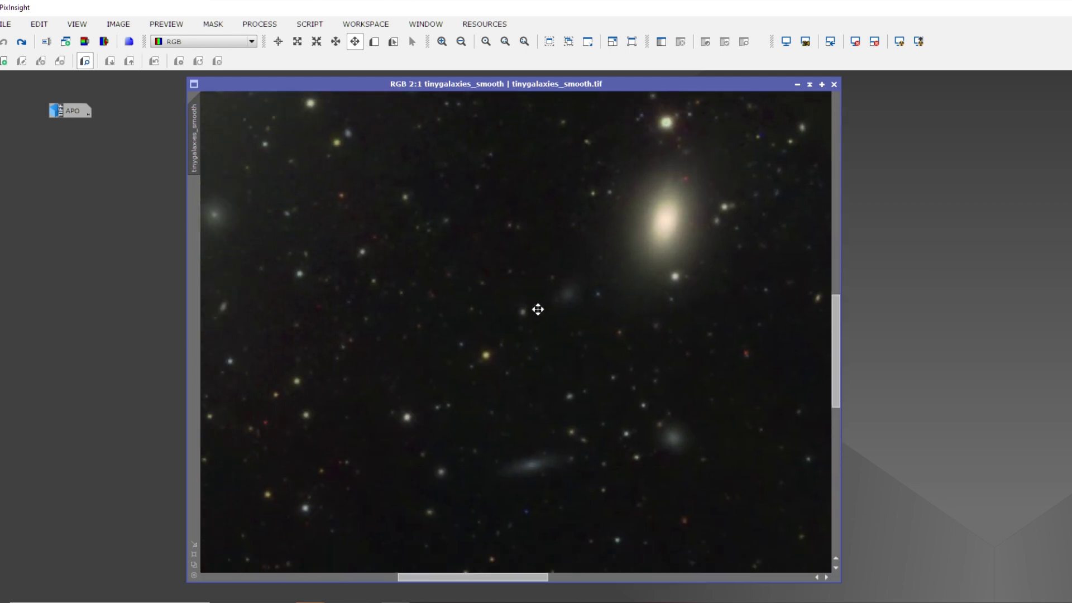
pyautogui.scroll(1, 538, 309)
pyautogui.moveTo(494, 419); pyautogui.dragTo(629, 366)
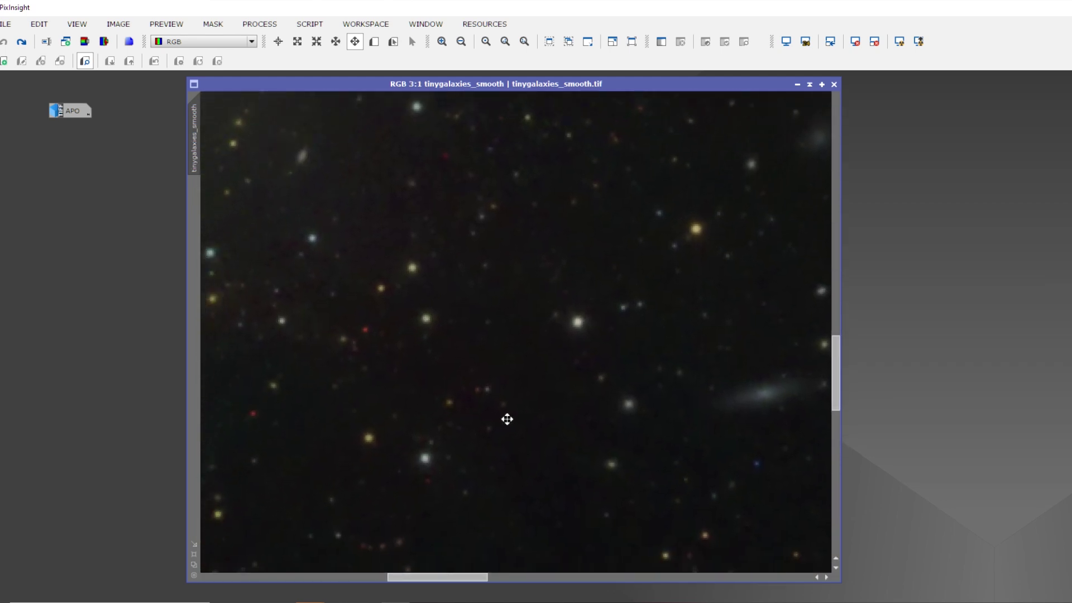
pyautogui.moveTo(507, 419); pyautogui.dragTo(644, 311)
pyautogui.moveTo(416, 424); pyautogui.dragTo(591, 283)
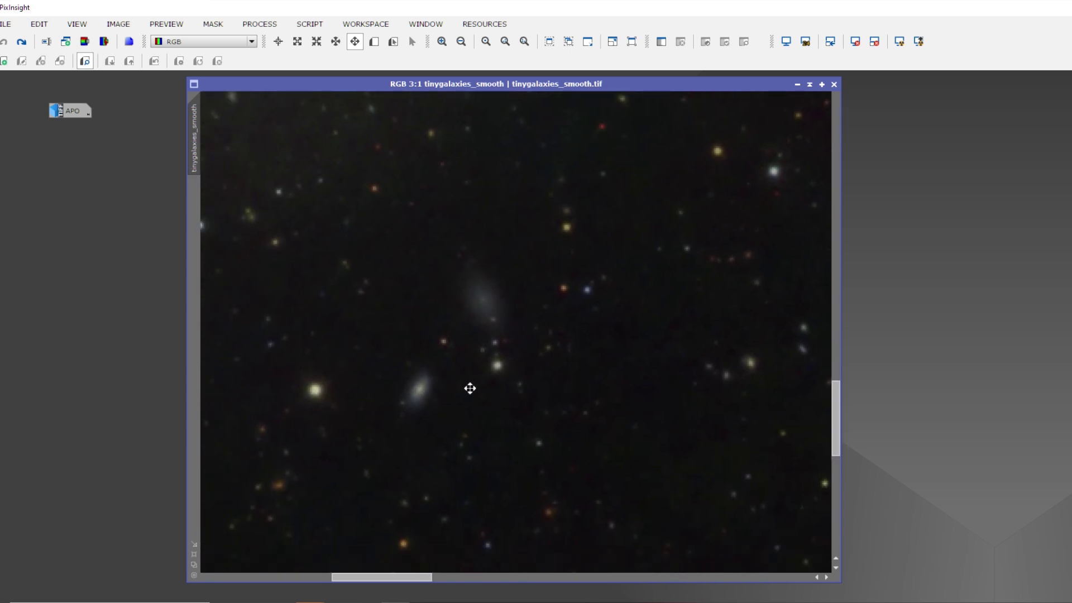
pyautogui.moveTo(470, 388); pyautogui.dragTo(615, 309)
pyautogui.moveTo(412, 359); pyautogui.dragTo(478, 380)
pyautogui.hotkey('alt', 'r')
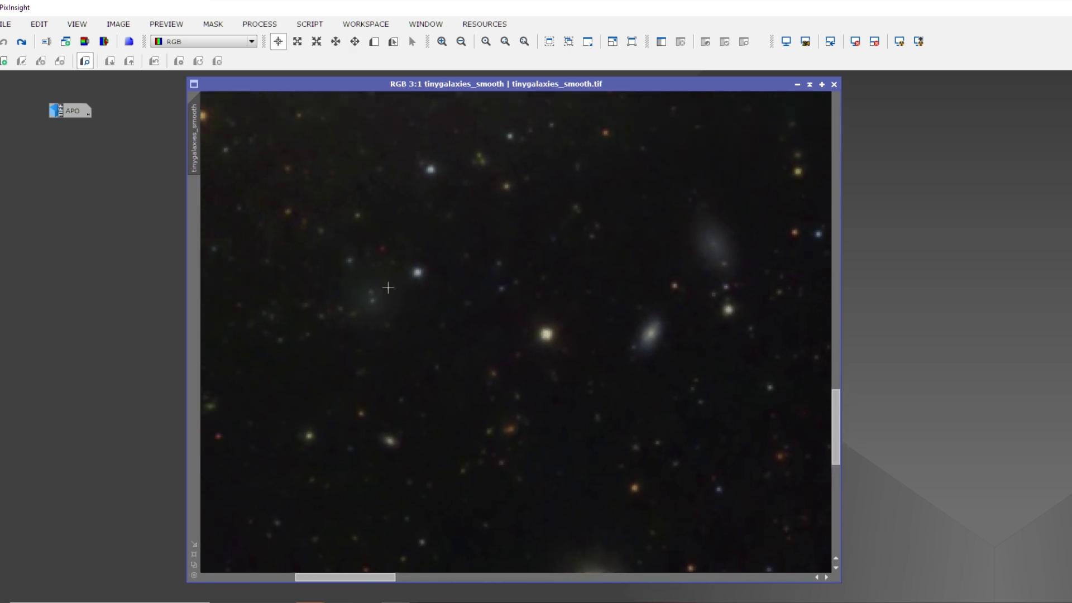
pyautogui.moveTo(606, 392); pyautogui.dragTo(540, 390)
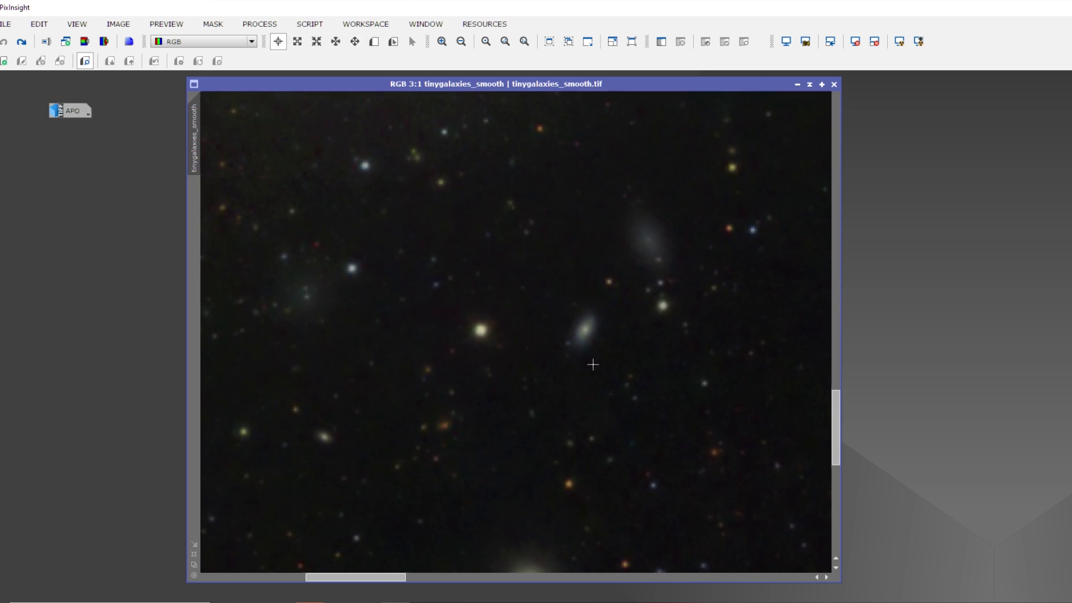
pyautogui.moveTo(594, 362); pyautogui.dragTo(528, 382)
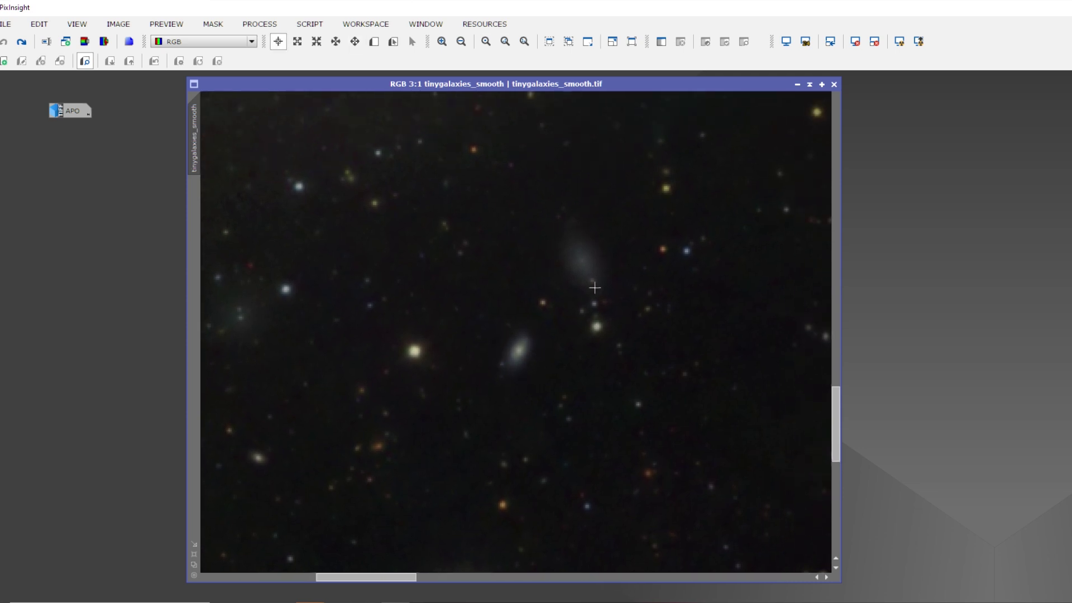
# Pan to the faint elongated galaxy and its neighbour, then fit the whole image
pyautogui.hotkey('alt', 'p')
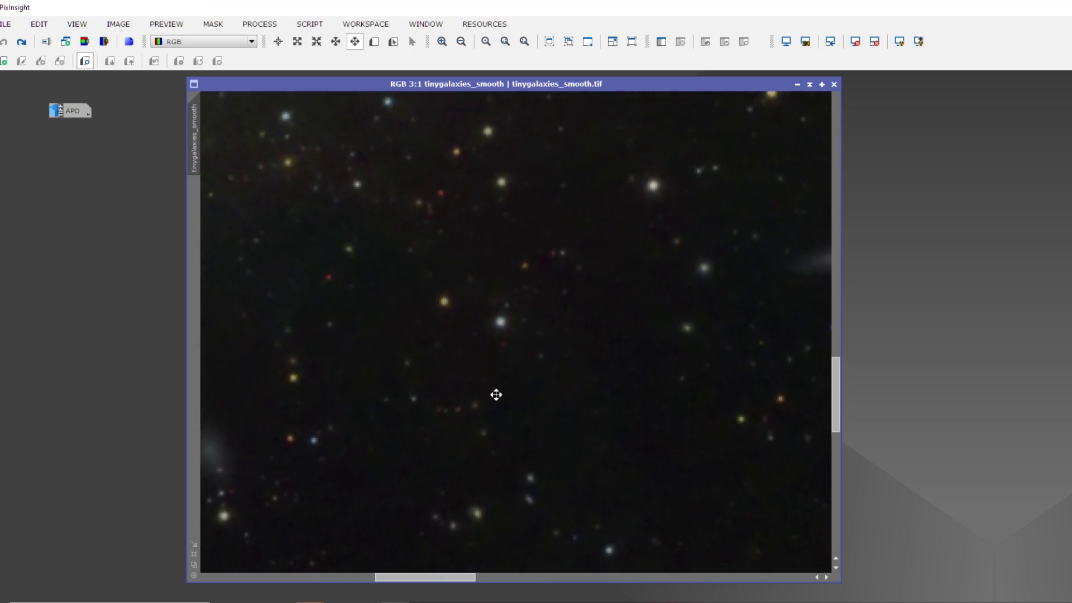
pyautogui.moveTo(551, 228)
pyautogui.mouseDown()
pyautogui.moveTo(649, 323)
pyautogui.moveTo(539, 360)
pyautogui.mouseUp()
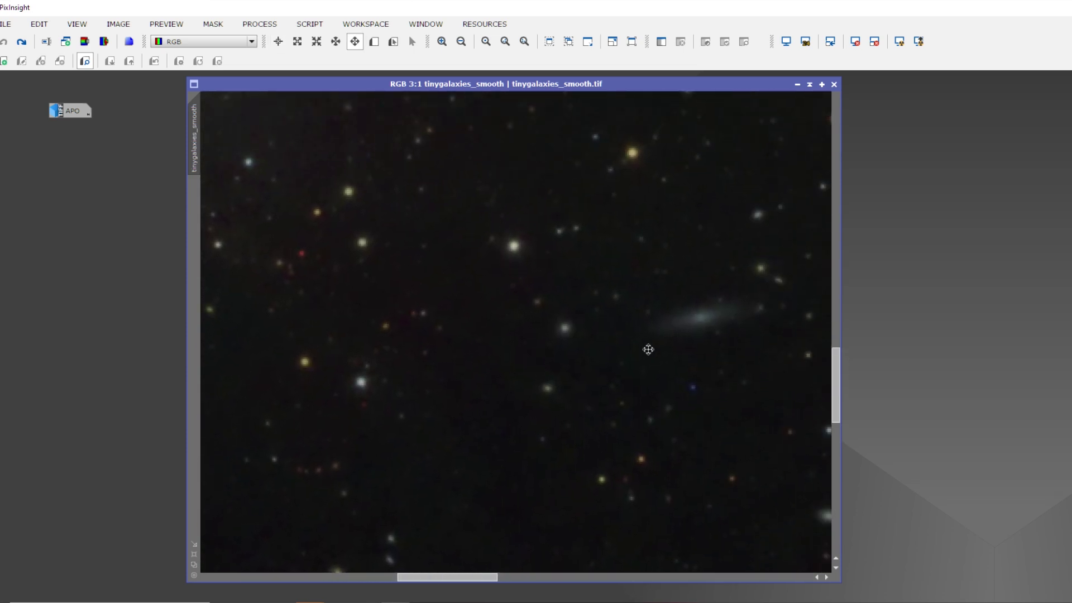
pyautogui.moveTo(647, 349); pyautogui.dragTo(564, 350)
pyautogui.hotkey('alt', 'r')
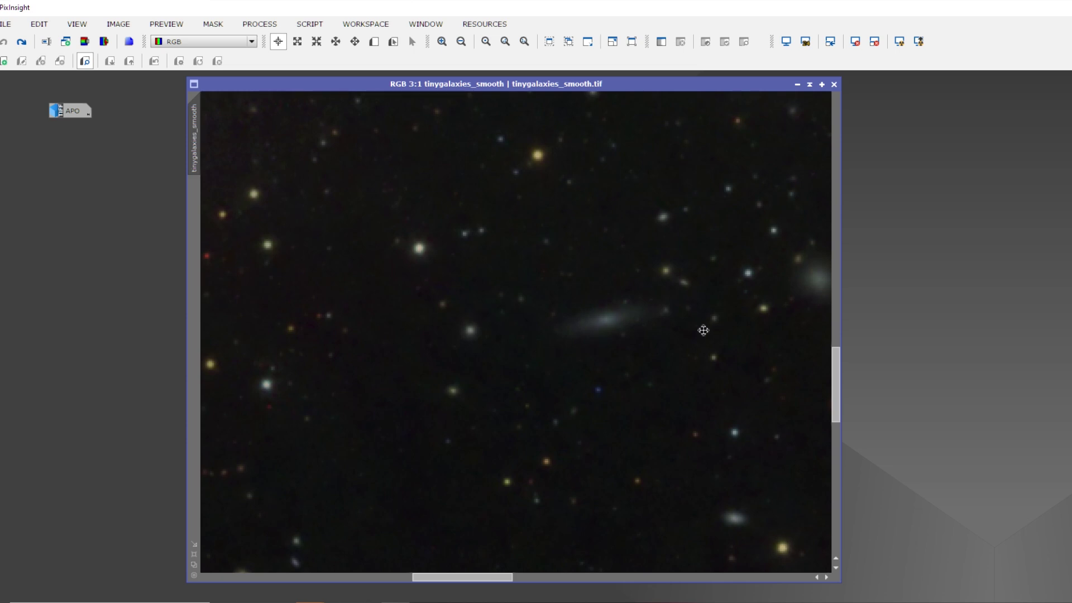
pyautogui.moveTo(704, 328); pyautogui.dragTo(556, 359)
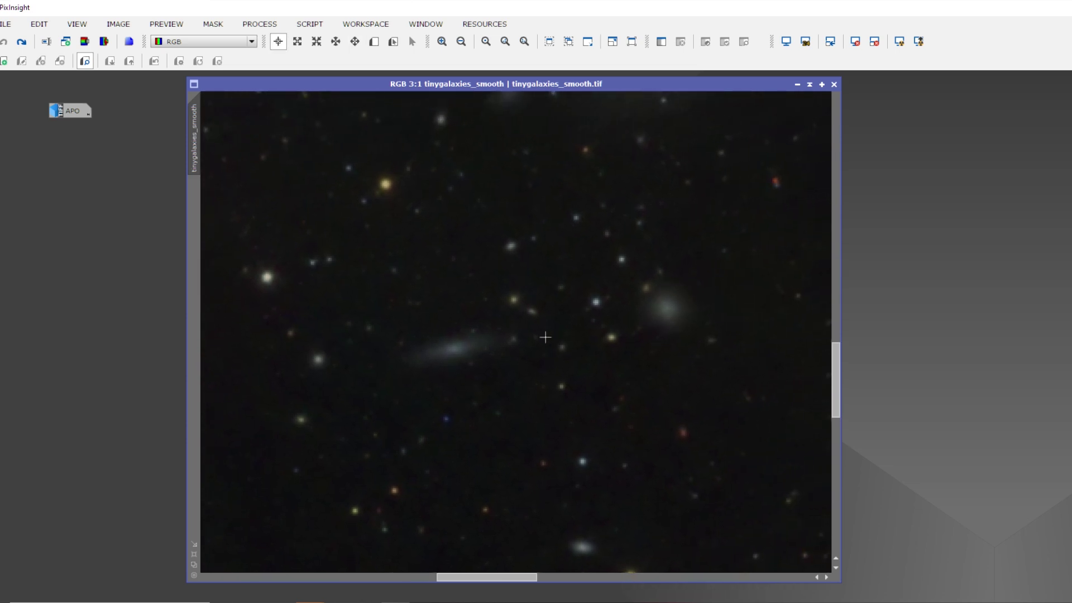
pyautogui.hotkey('ctrl', '-')
pyautogui.click(554, 47)
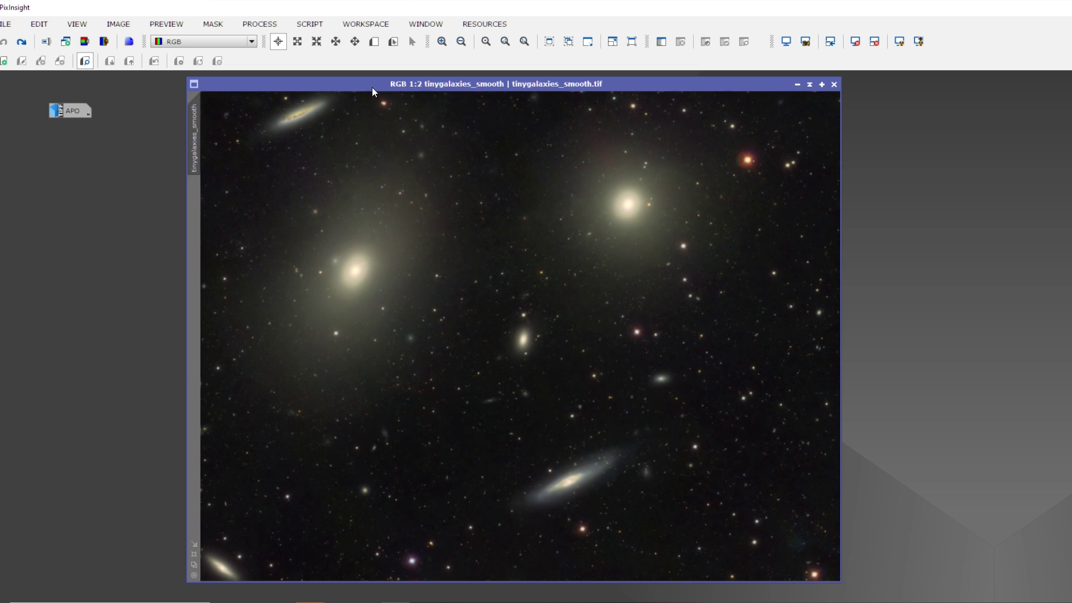
# Restore Markarian_final2, fit both views, and place Markarian left and tinygalaxies_smooth right
pyautogui.moveTo(399, 84); pyautogui.dragTo(425, 89)
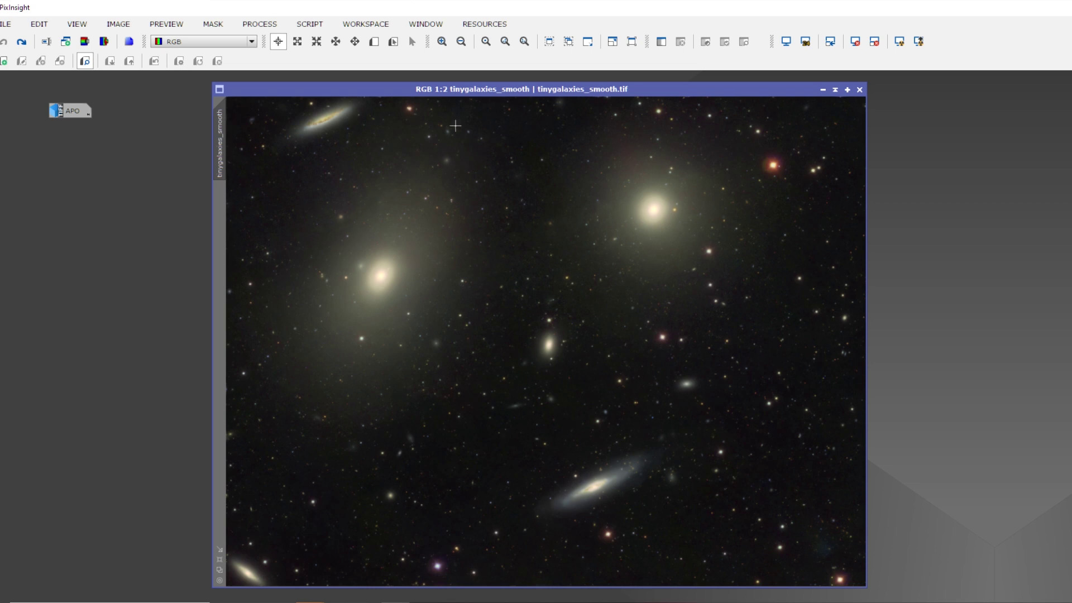
pyautogui.moveTo(475, 88); pyautogui.dragTo(690, 90)
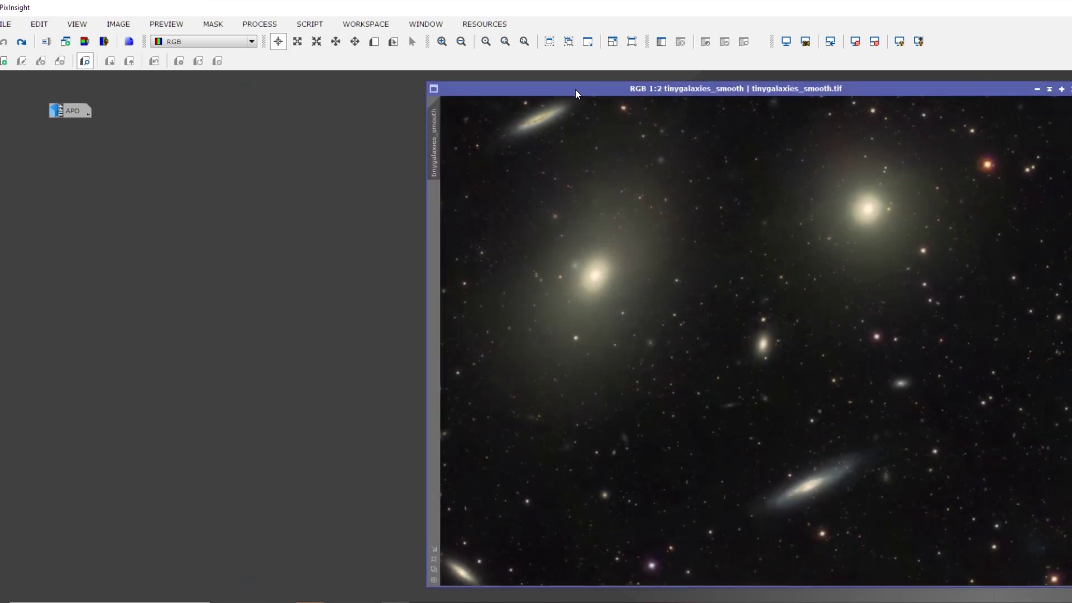
pyautogui.doubleClick(62, 116)
pyautogui.click(549, 42)
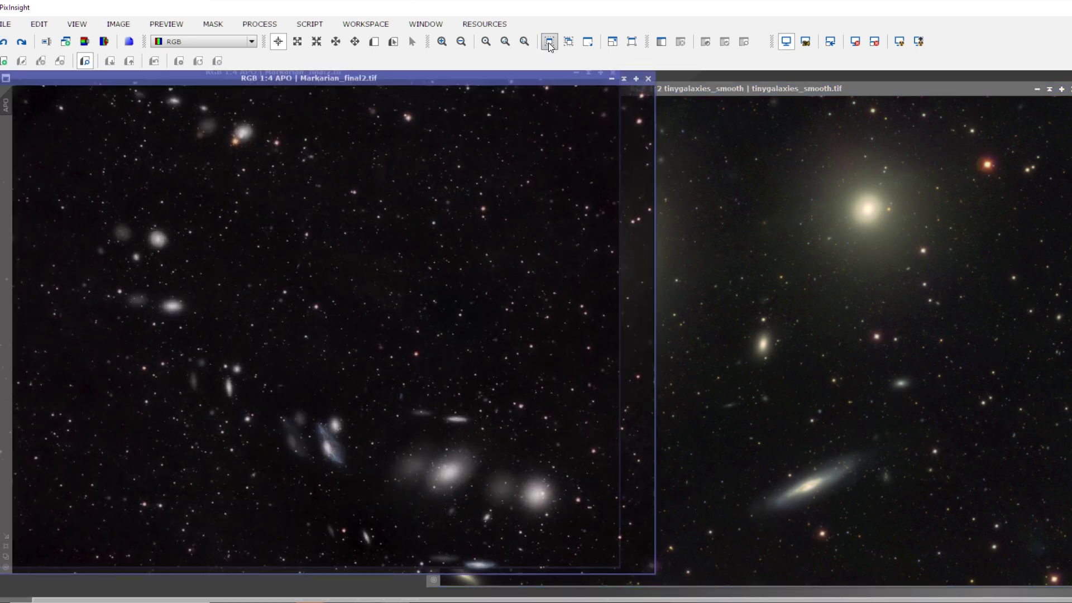
pyautogui.moveTo(541, 76); pyautogui.dragTo(527, 86)
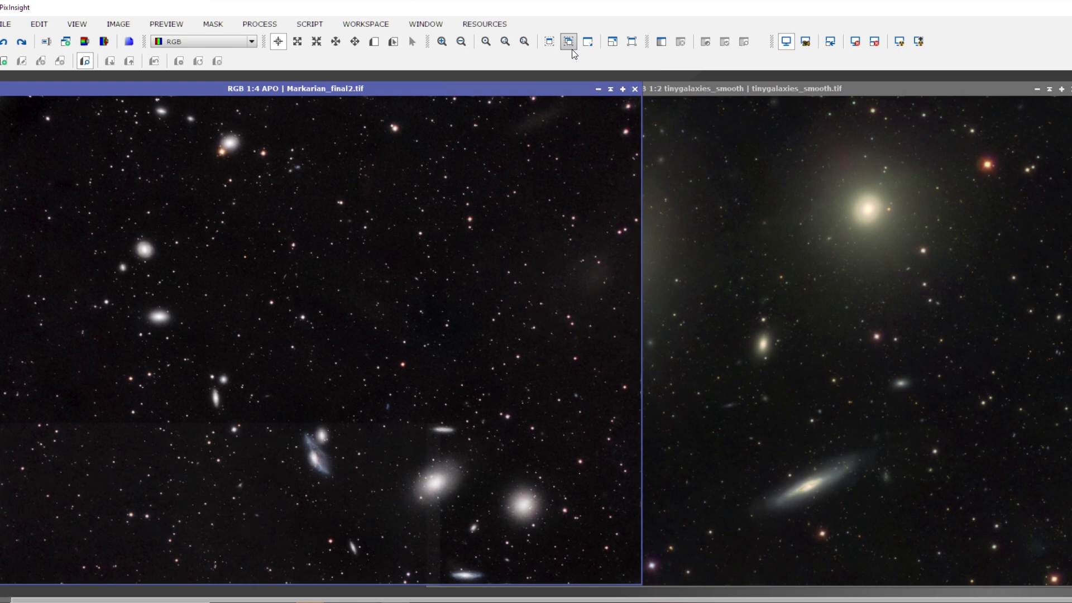
pyautogui.click(568, 41)
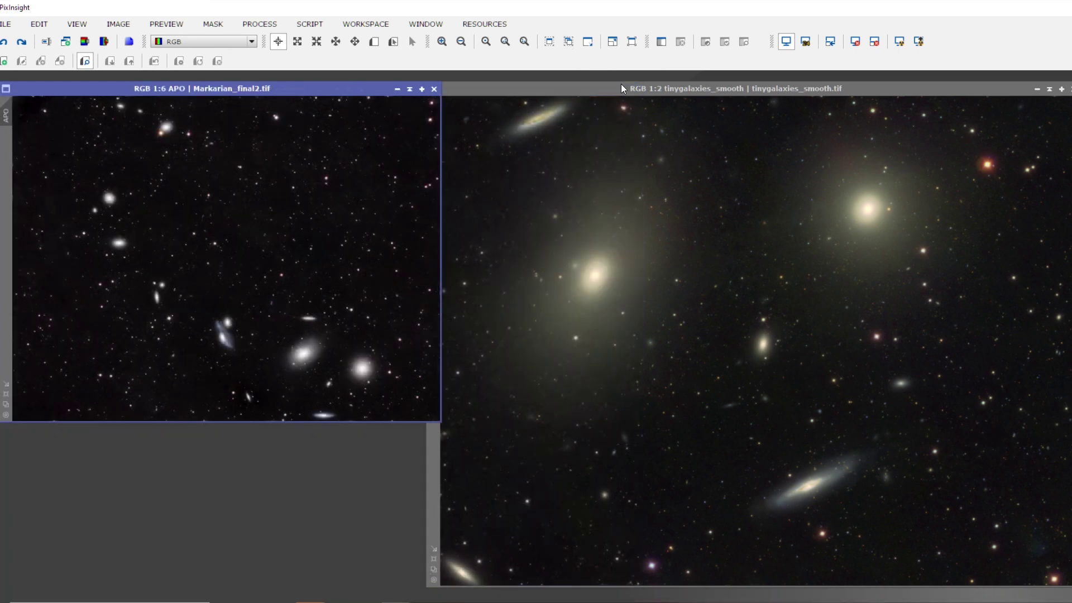
pyautogui.click(621, 88)
pyautogui.click(568, 41)
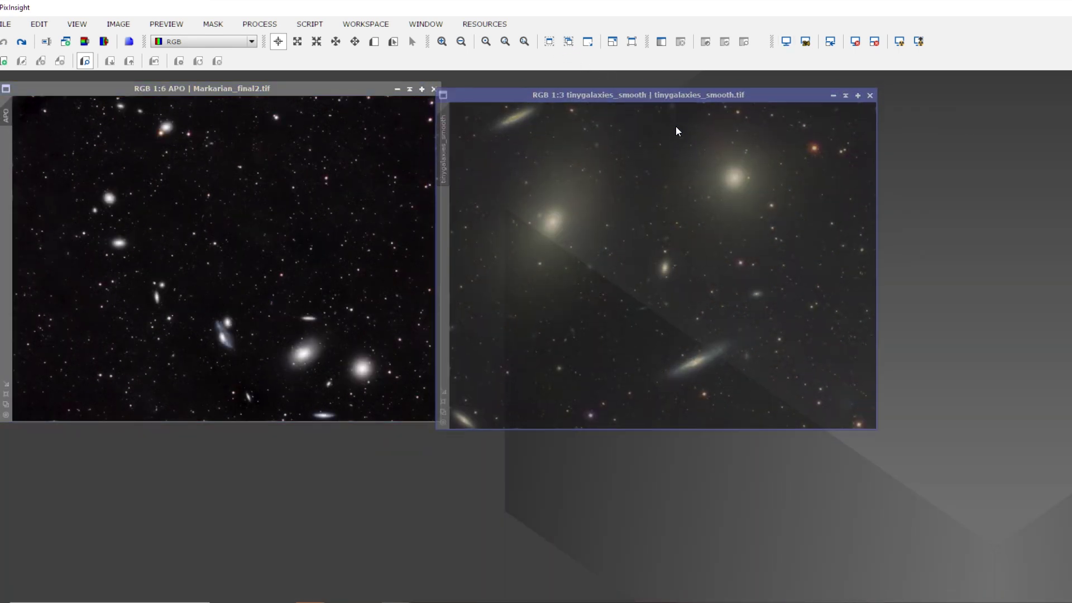
pyautogui.moveTo(677, 95); pyautogui.dragTo(780, 159)
pyautogui.moveTo(359, 90); pyautogui.dragTo(425, 161)
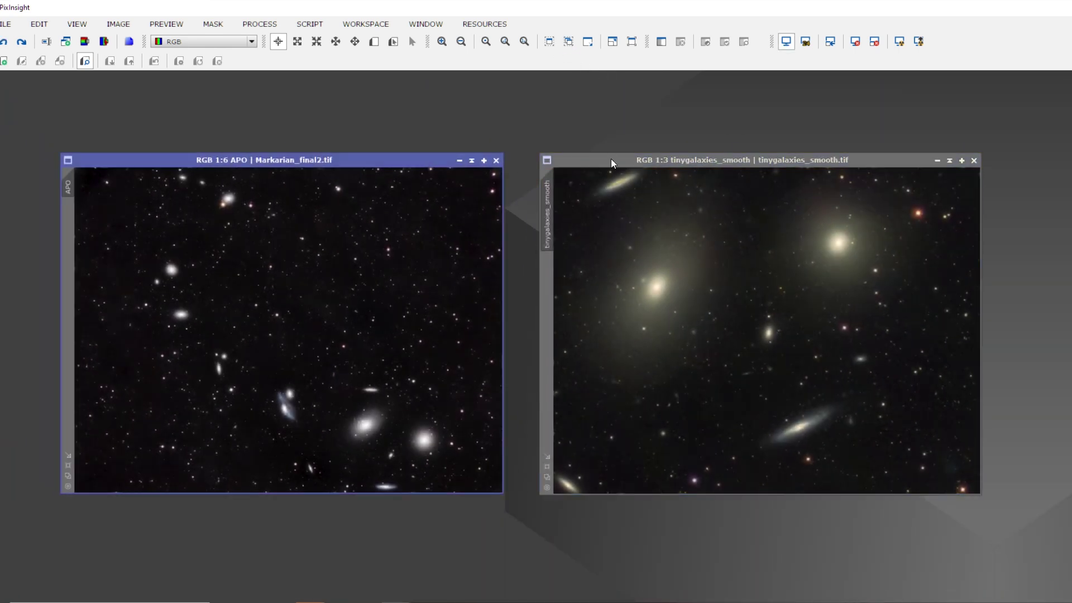